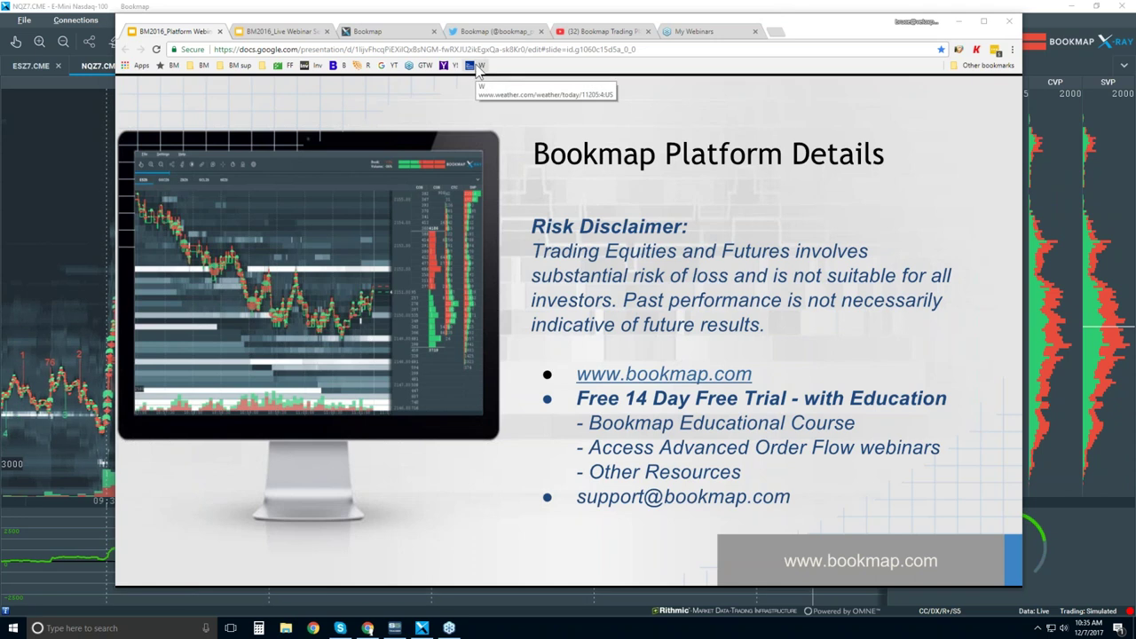
- Browse the Bookmap website from the intro through advantages and connectivity down to the free trial pricing plans
{"action": "left_click", "coordinate": [373, 31]}
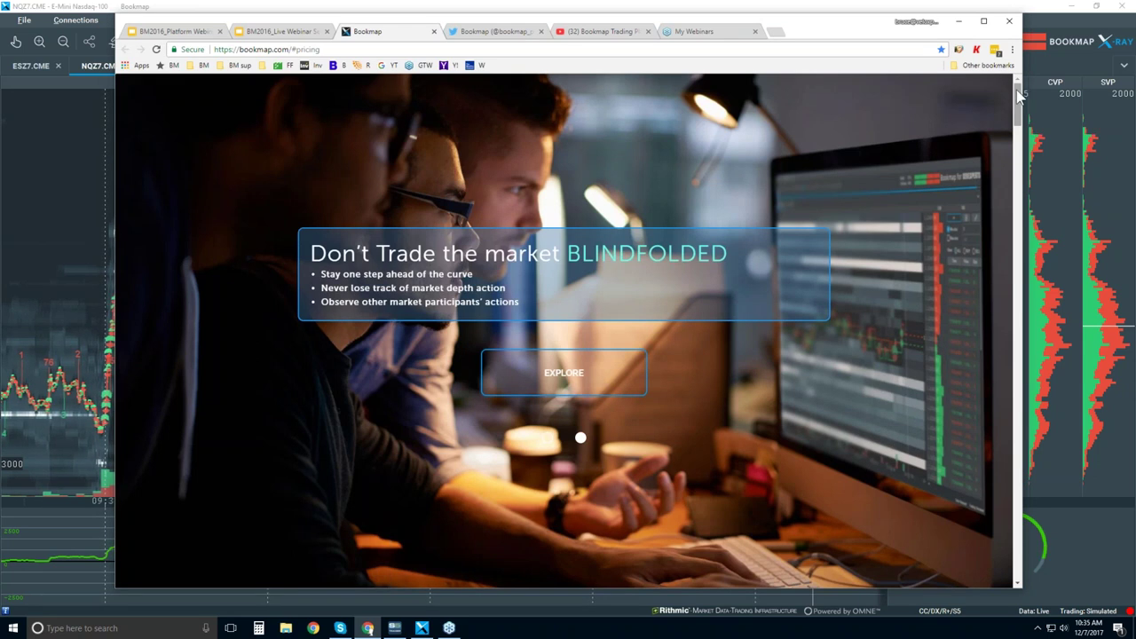
{"action": "scroll", "coordinate": [843, 180], "scroll_direction": "down", "scroll_amount": 5}
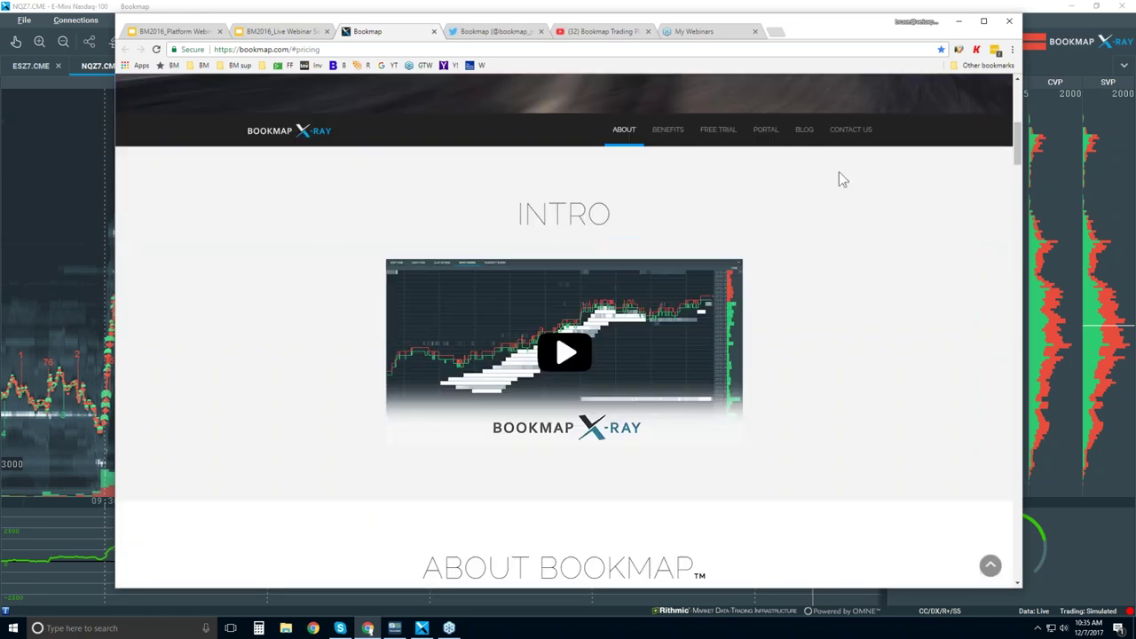
{"action": "left_click_drag", "start_coordinate": [1018, 153], "coordinate": [1018, 328]}
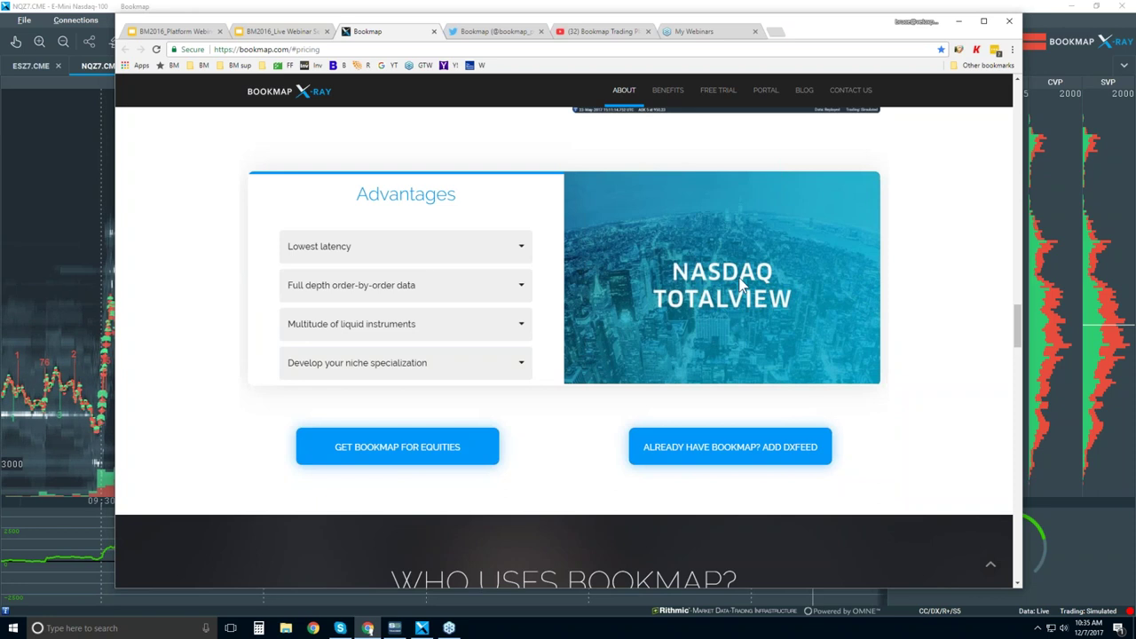
{"action": "left_click_drag", "start_coordinate": [1019, 323], "coordinate": [1012, 387]}
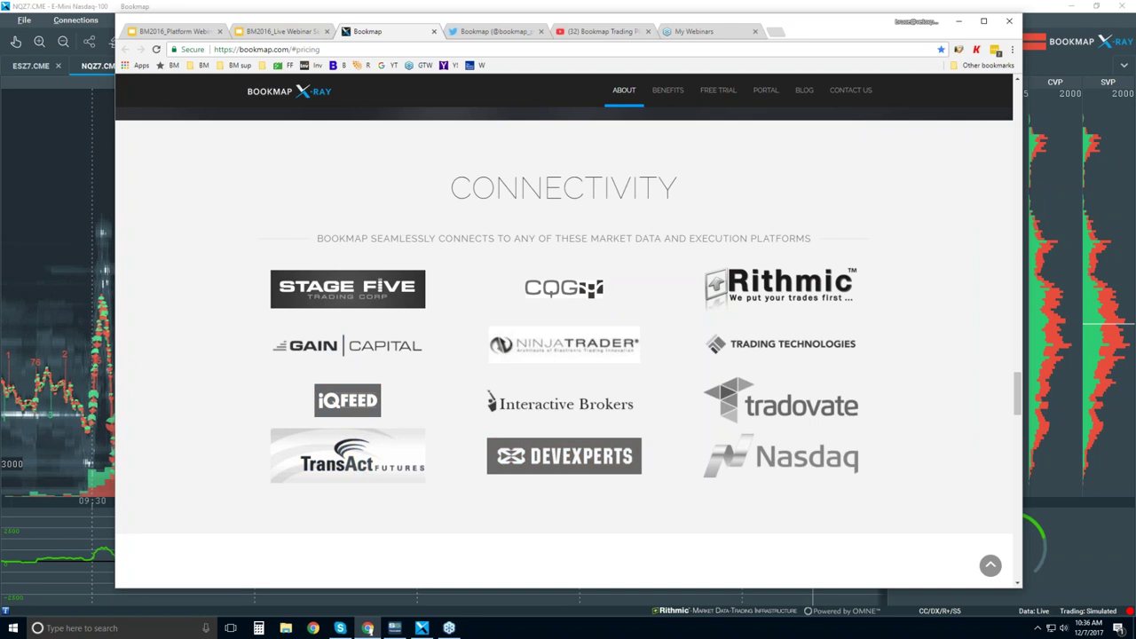
{"action": "left_click_drag", "start_coordinate": [1019, 388], "coordinate": [1024, 431]}
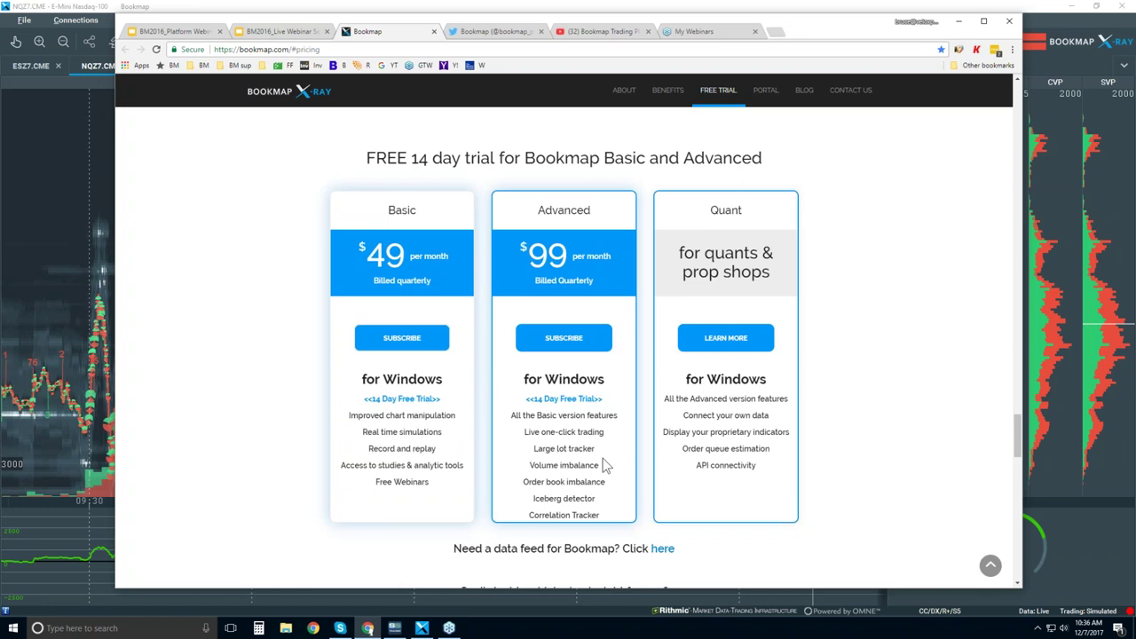
- Highlight the Advanced plan's extra features, including large lot tracker, iceberg detector and one-click trading
{"action": "left_click_drag", "start_coordinate": [524, 432], "coordinate": [599, 510]}
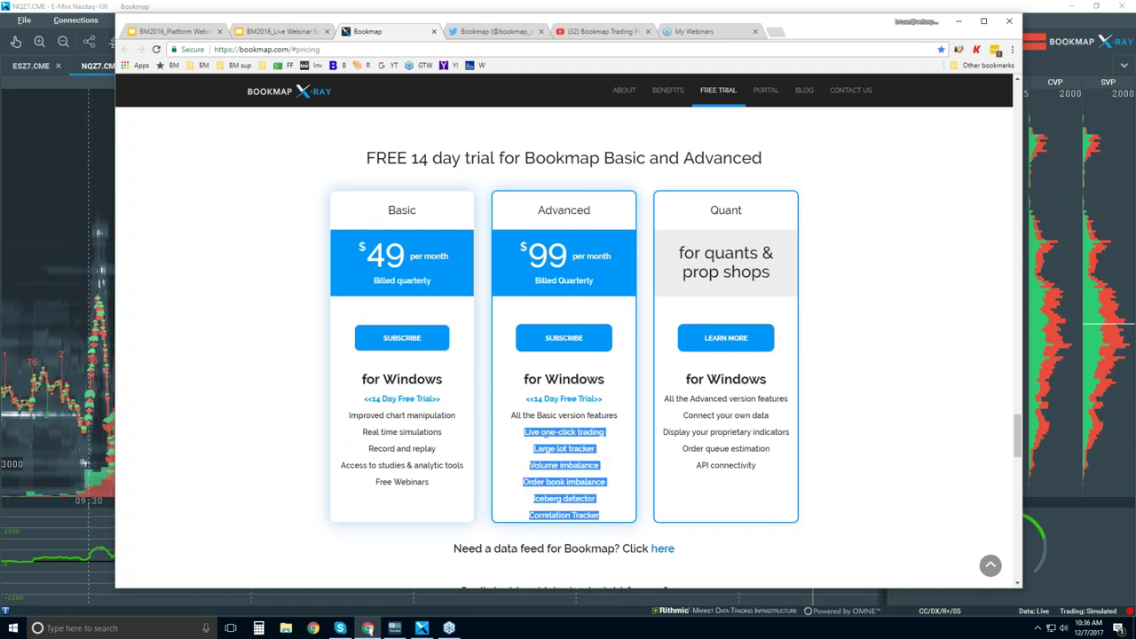
{"action": "left_click", "coordinate": [551, 448]}
{"action": "left_click_drag", "start_coordinate": [534, 449], "coordinate": [578, 448]}
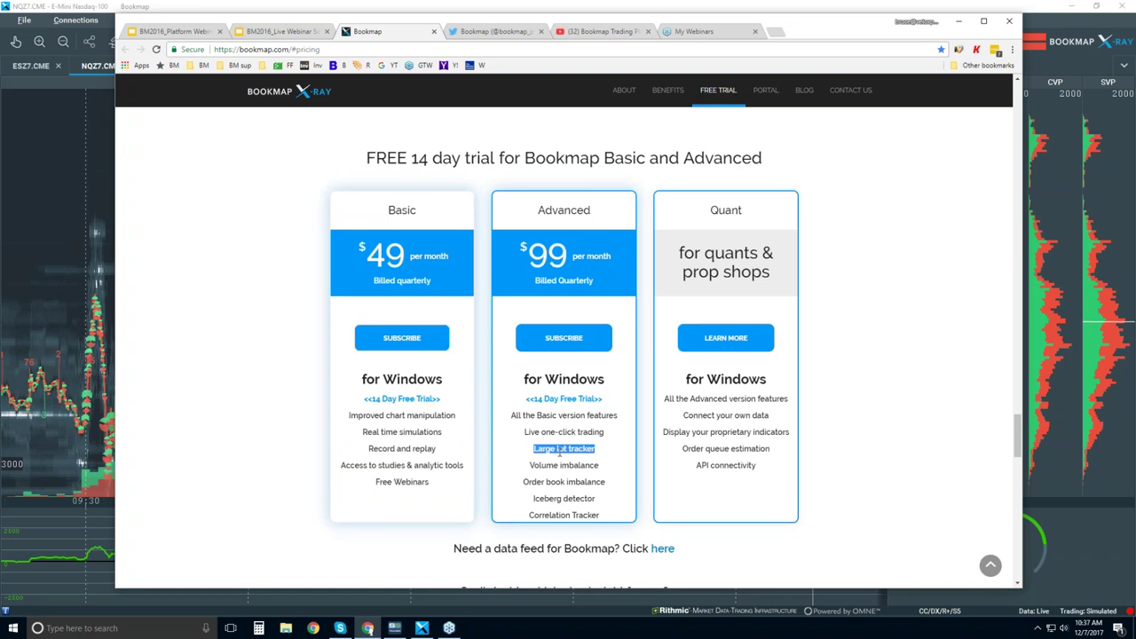
{"action": "double_click", "coordinate": [545, 499]}
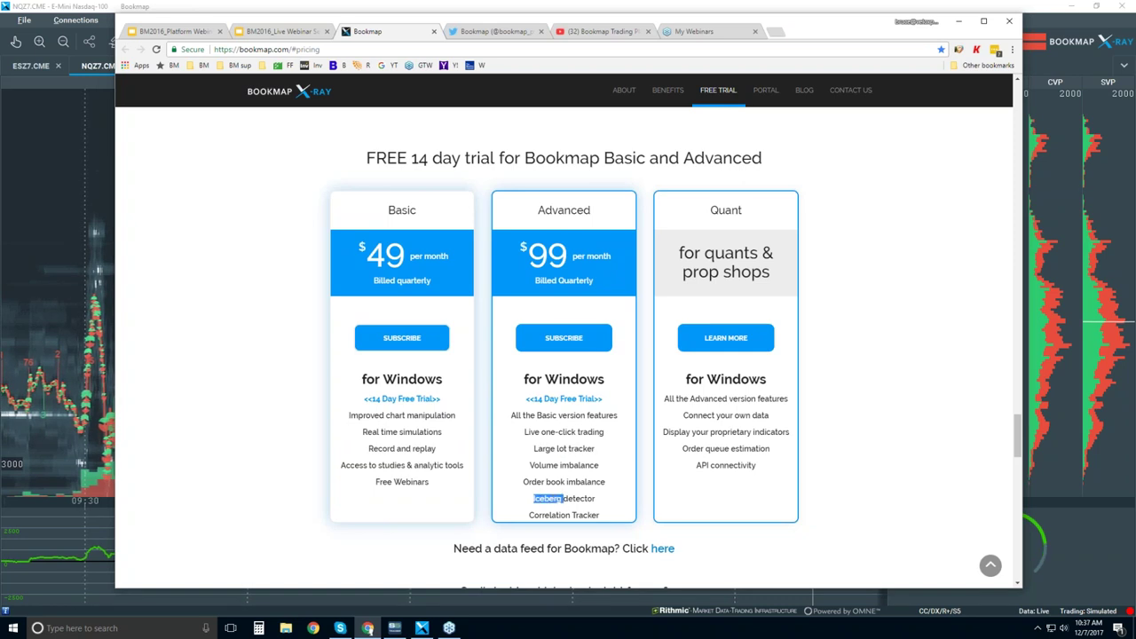
{"action": "left_click_drag", "start_coordinate": [556, 463], "coordinate": [566, 485]}
{"action": "left_click", "coordinate": [564, 513]}
{"action": "left_click_drag", "start_coordinate": [577, 431], "coordinate": [541, 432]}
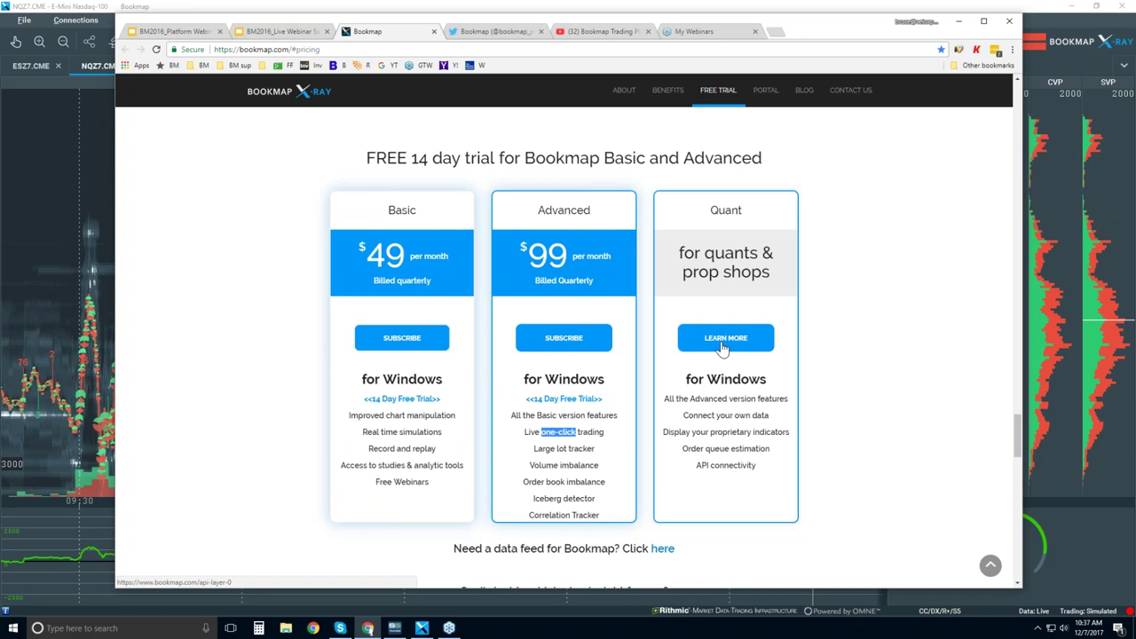
- View Bookmap's Twitter page and browse its YouTube channel down to the Order Flow video snippets
{"action": "left_click", "coordinate": [495, 33]}
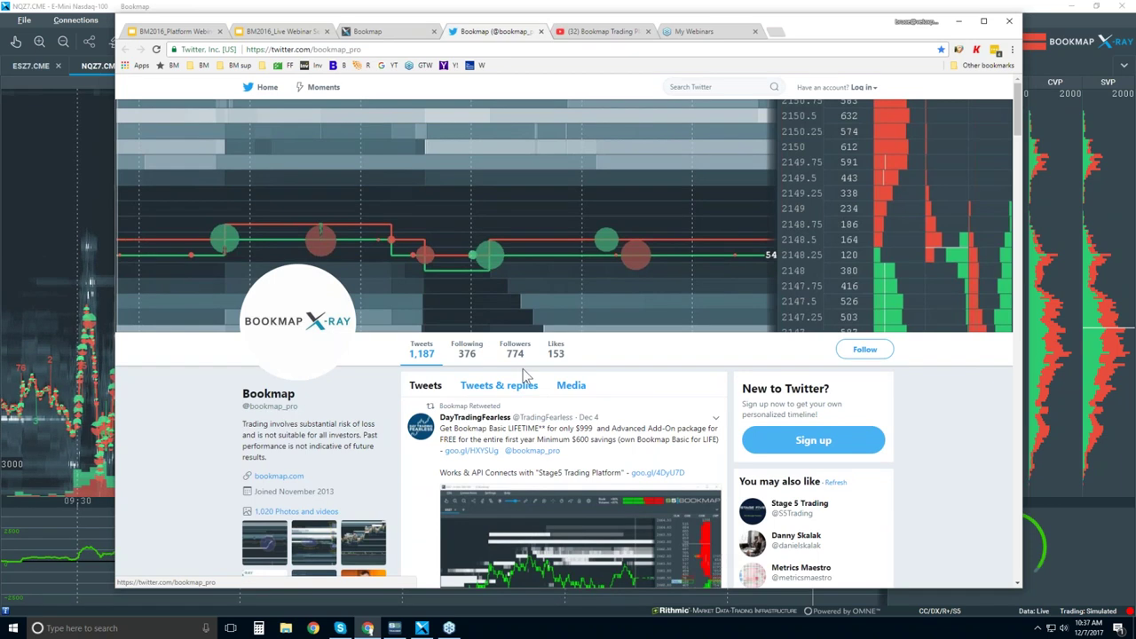
{"action": "left_click", "coordinate": [602, 32]}
{"action": "scroll", "coordinate": [571, 305], "scroll_direction": "down", "scroll_amount": 2}
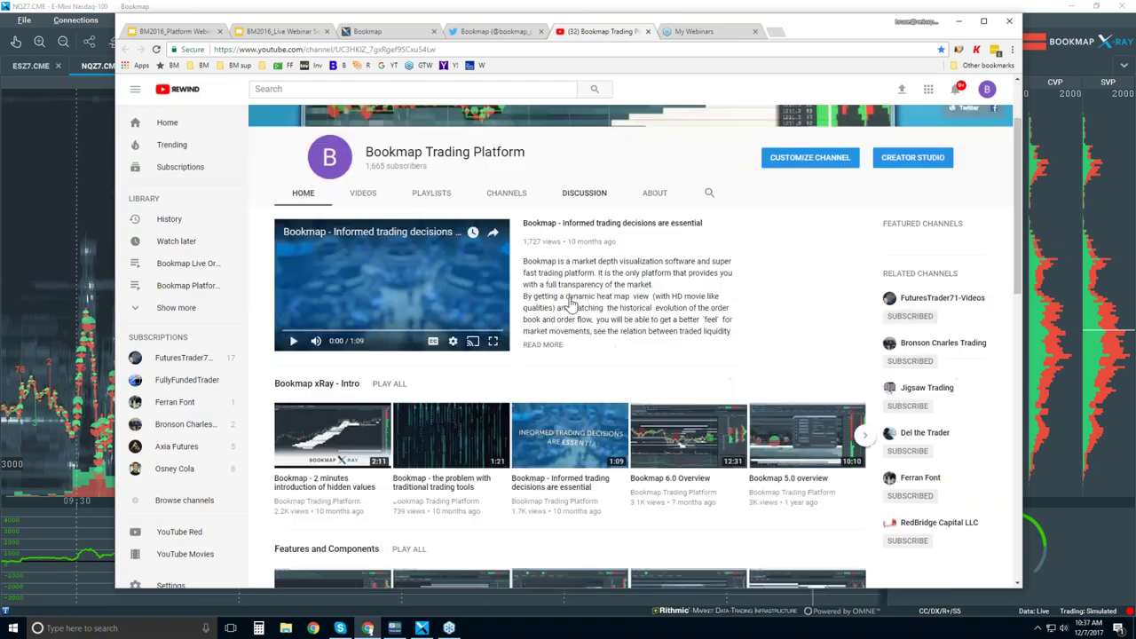
{"action": "scroll", "coordinate": [682, 359], "scroll_direction": "down", "scroll_amount": 1}
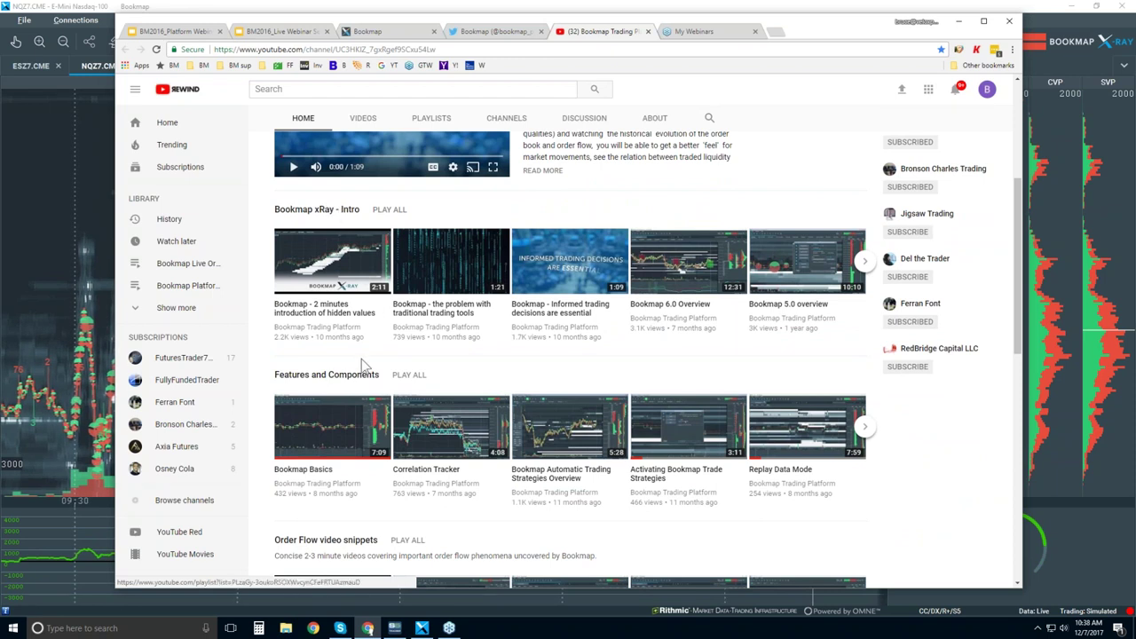
{"action": "scroll", "coordinate": [360, 359], "scroll_direction": "down", "scroll_amount": 2}
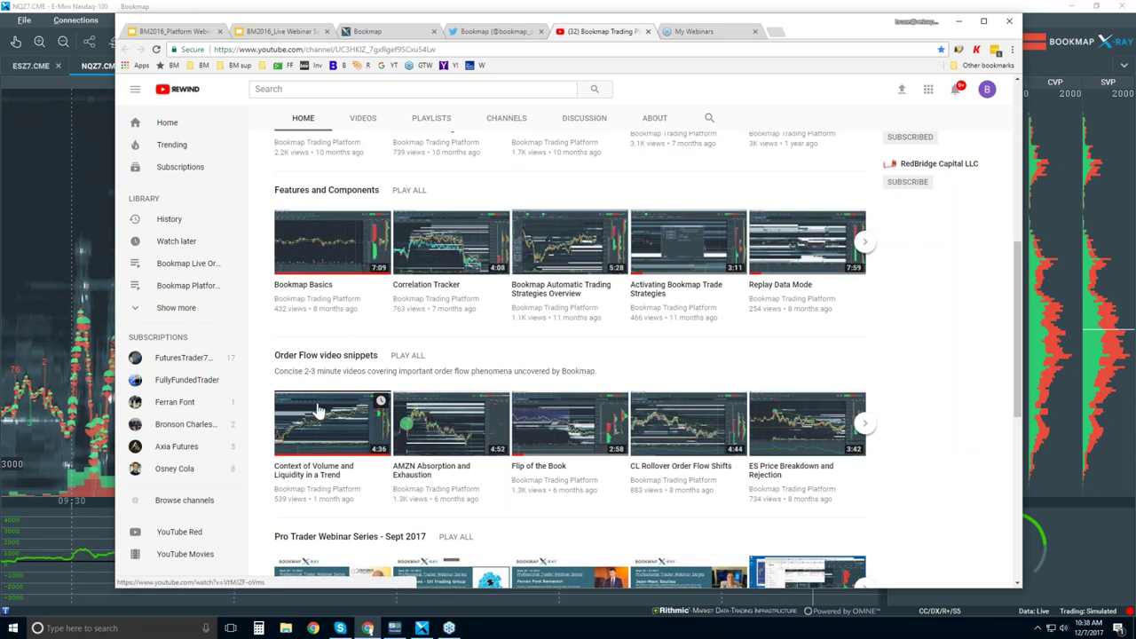
- Switch to Bookmap and show candlestick bars on the NQZ7 chart, with volume dots, Best Bid/Ask, indicators, heatmap and extended data off
{"action": "left_click", "coordinate": [597, 9]}
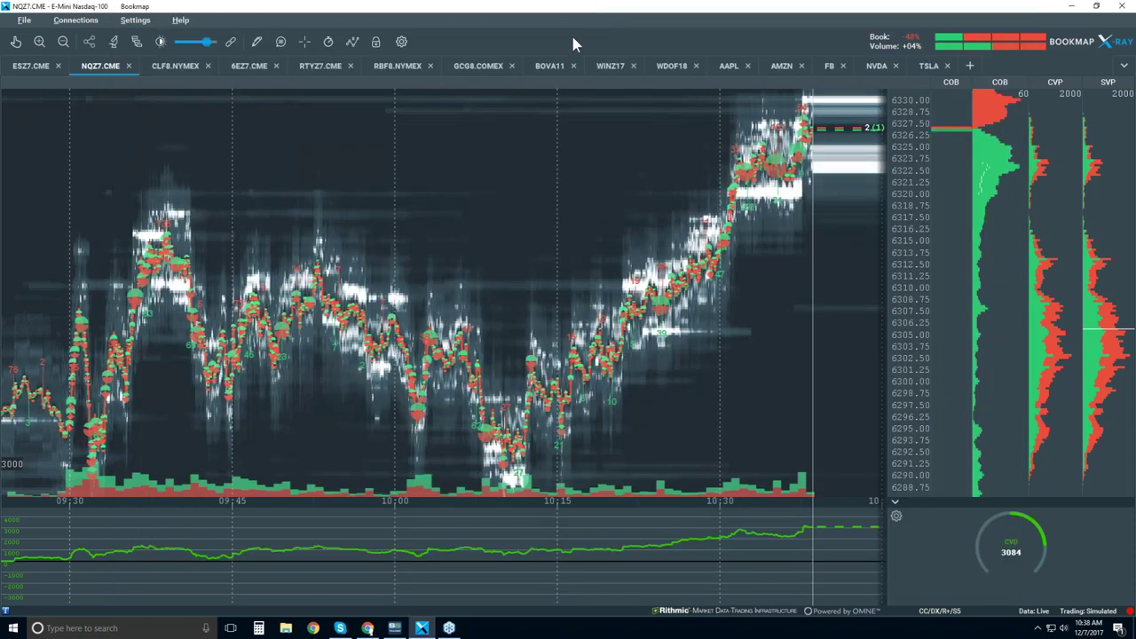
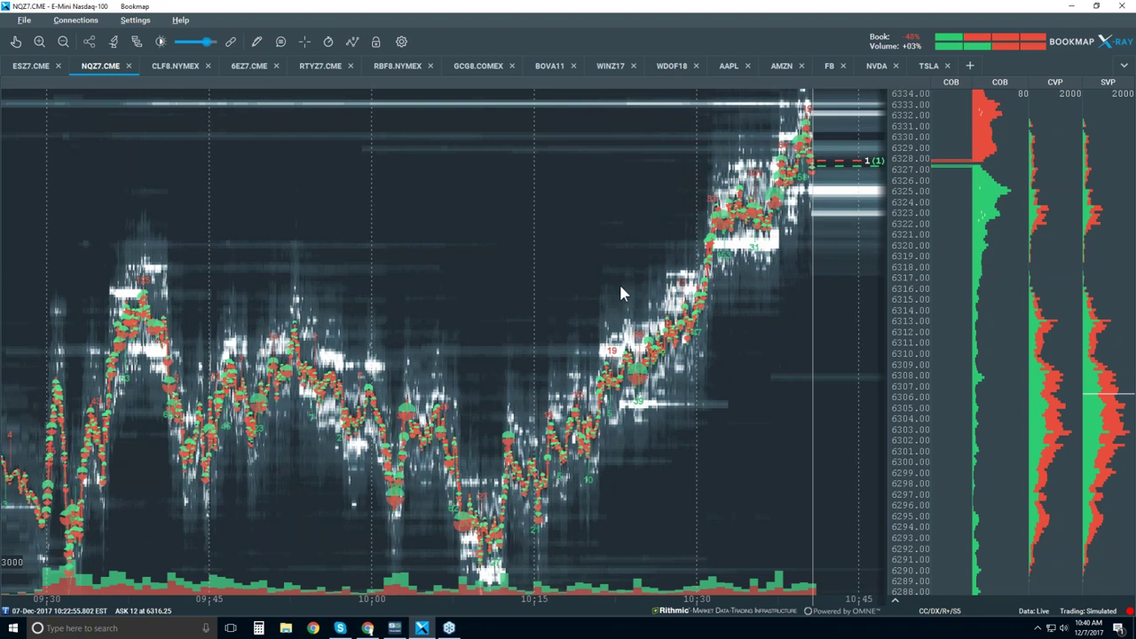
{"action": "left_click", "coordinate": [355, 46]}
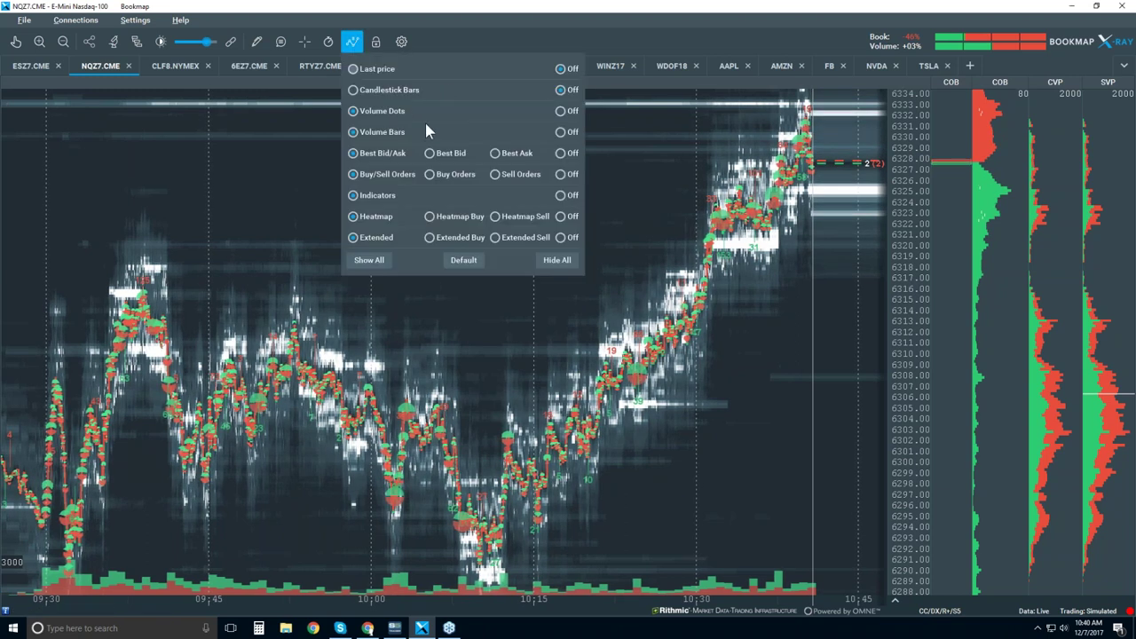
{"action": "left_click", "coordinate": [377, 92]}
{"action": "left_click", "coordinate": [560, 111]}
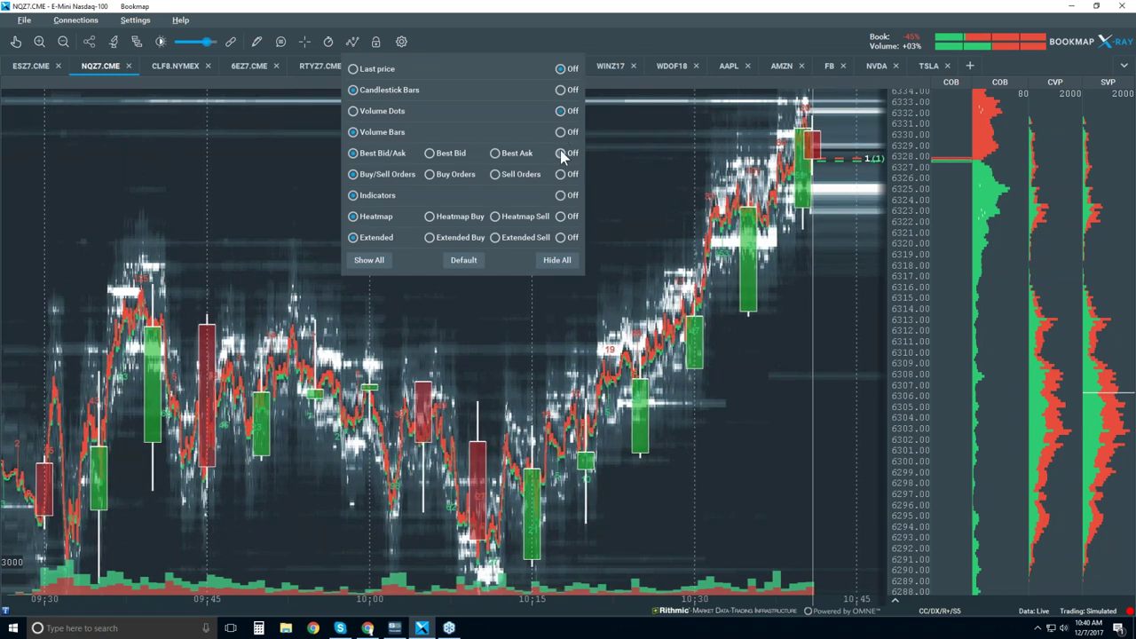
{"action": "left_click", "coordinate": [560, 153]}
{"action": "left_click", "coordinate": [560, 238]}
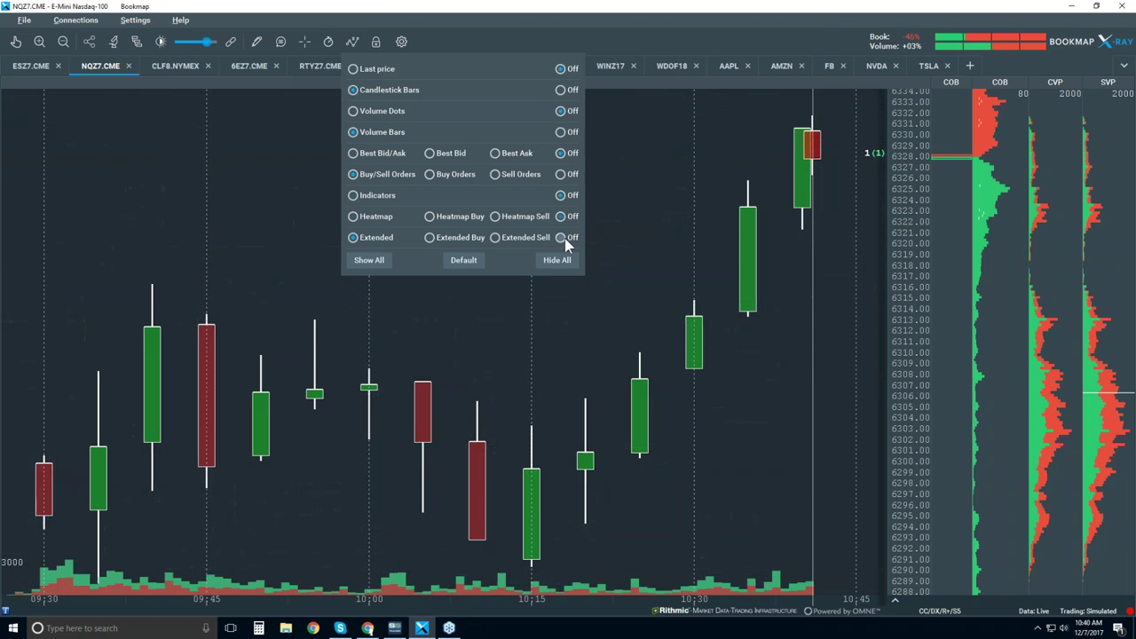
{"action": "left_click", "coordinate": [677, 215]}
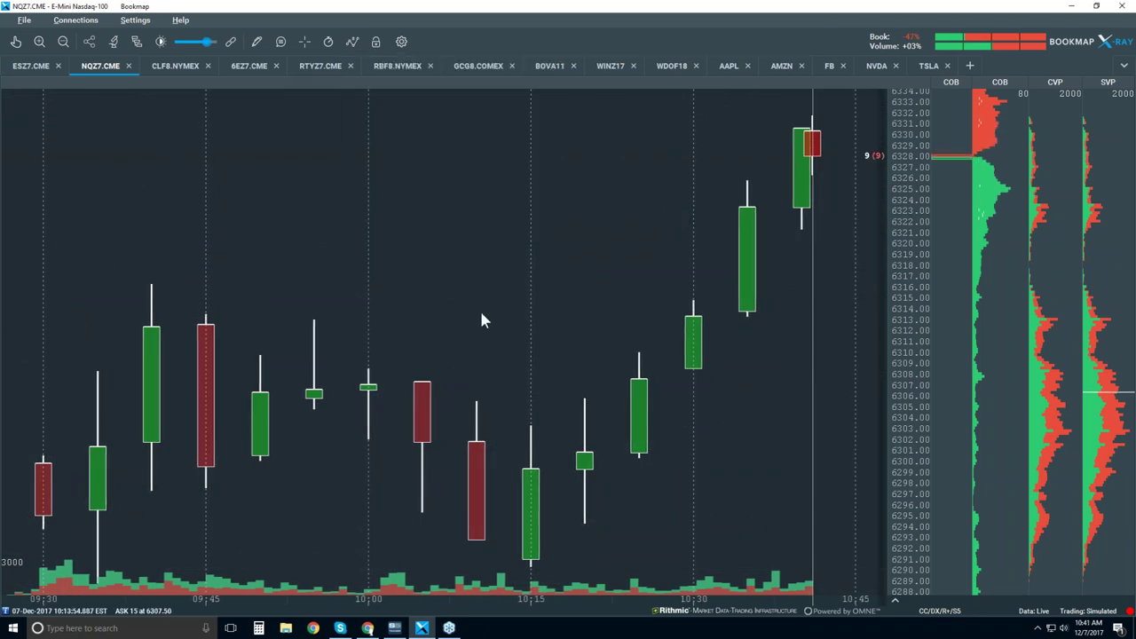
- Overlay the Best Bid/Ask lines on the NQZ7 candlestick chart
{"action": "scroll", "coordinate": [498, 305], "scroll_direction": "down", "scroll_amount": 3}
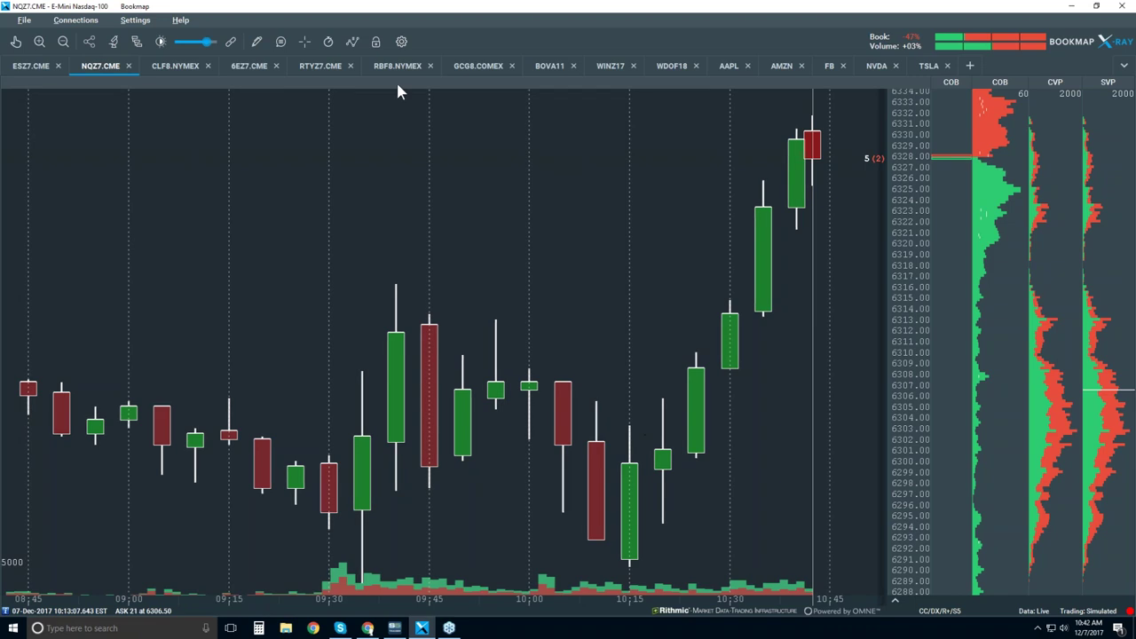
{"action": "left_click", "coordinate": [352, 42]}
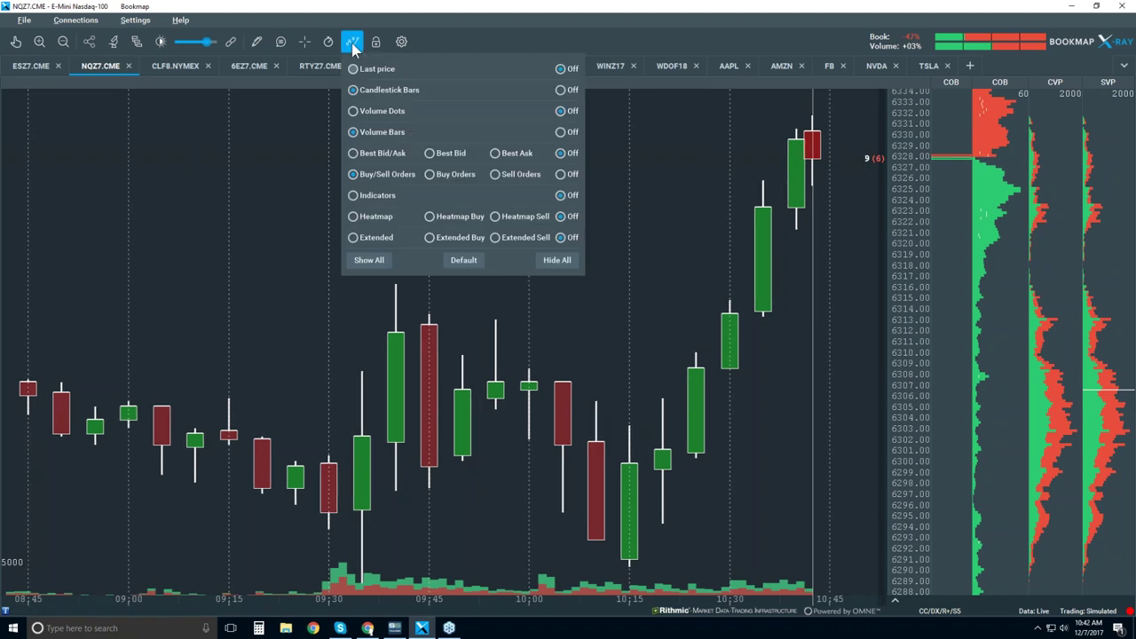
{"action": "left_click", "coordinate": [375, 152]}
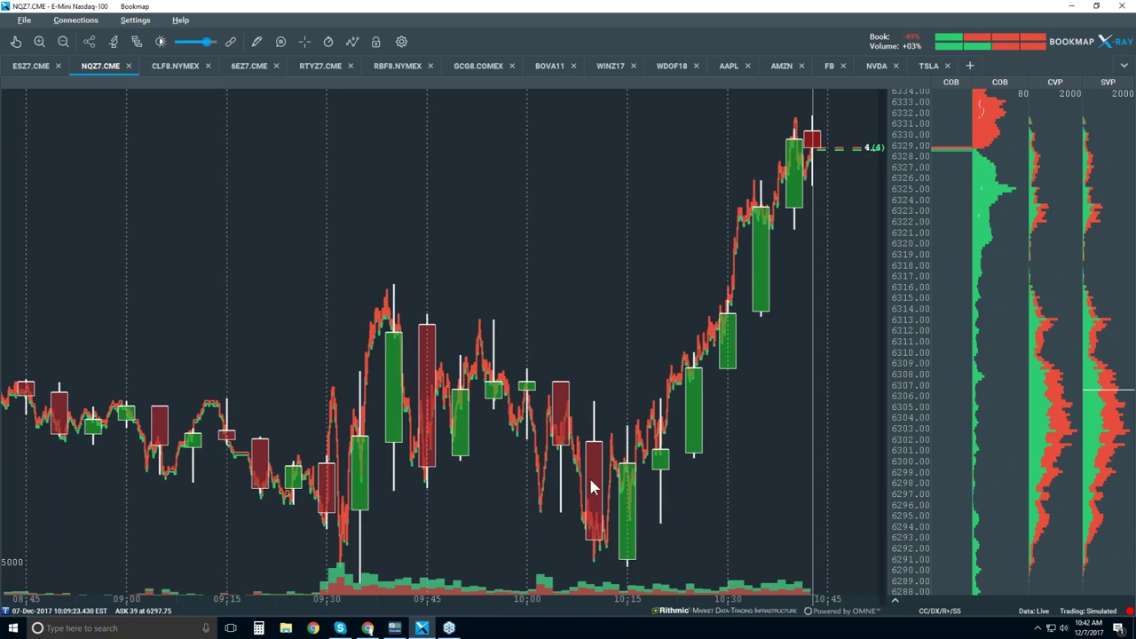
- Draw a horizontal line at about 6295 along the low just after 10:00, and set the drawing mode to None
{"action": "scroll", "coordinate": [589, 446], "scroll_direction": "down", "scroll_amount": 2}
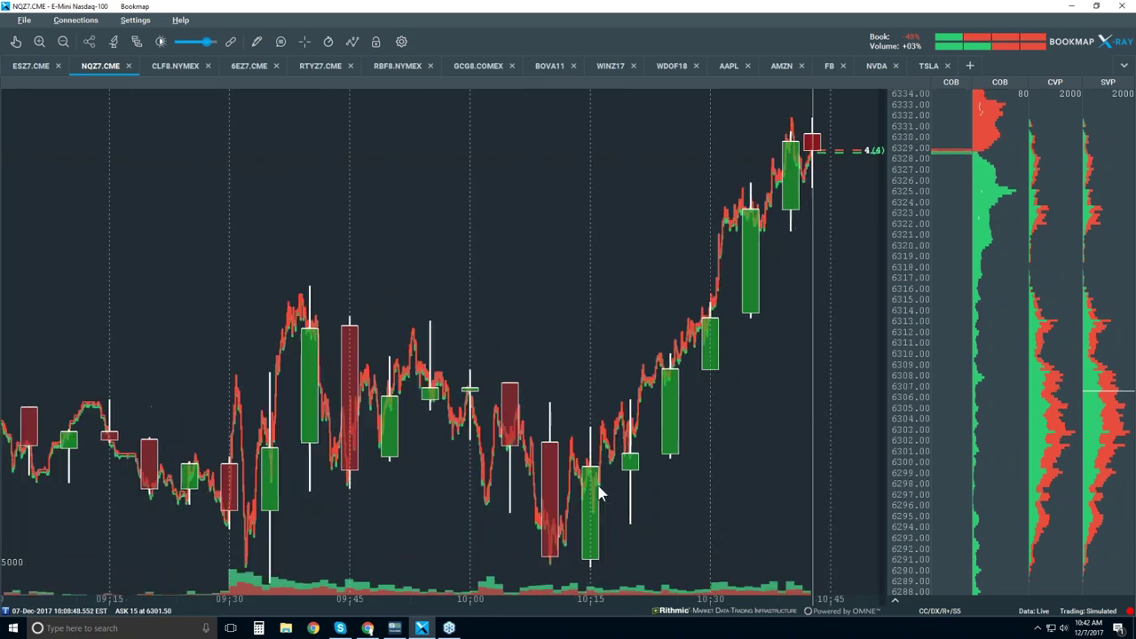
{"action": "left_click", "coordinate": [20, 44]}
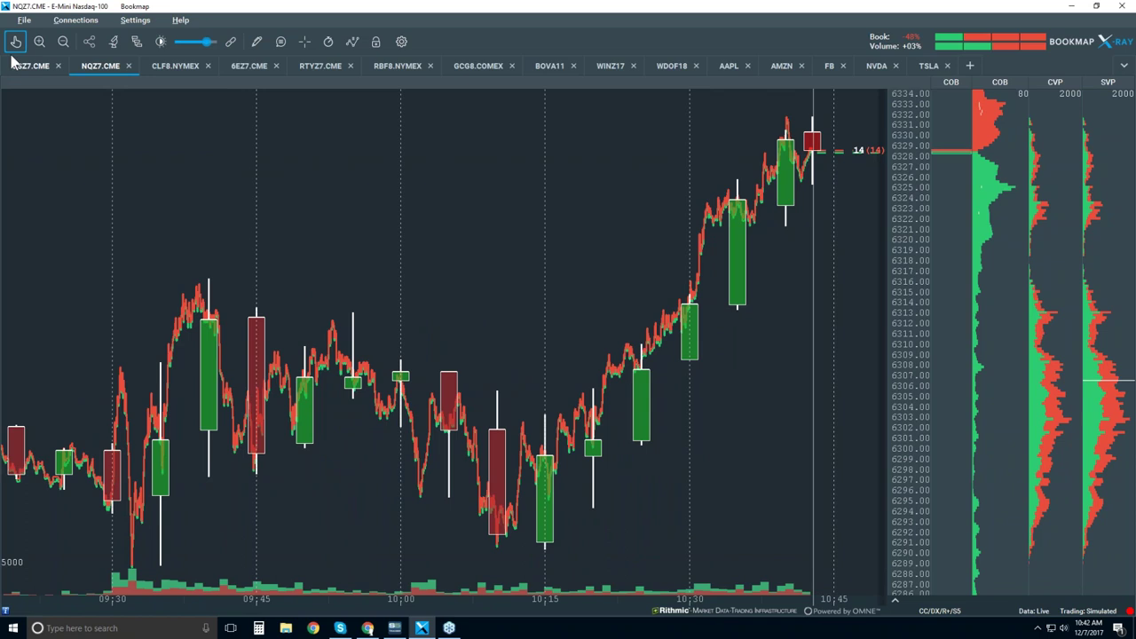
{"action": "scroll", "coordinate": [497, 512], "scroll_direction": "up", "scroll_amount": 3}
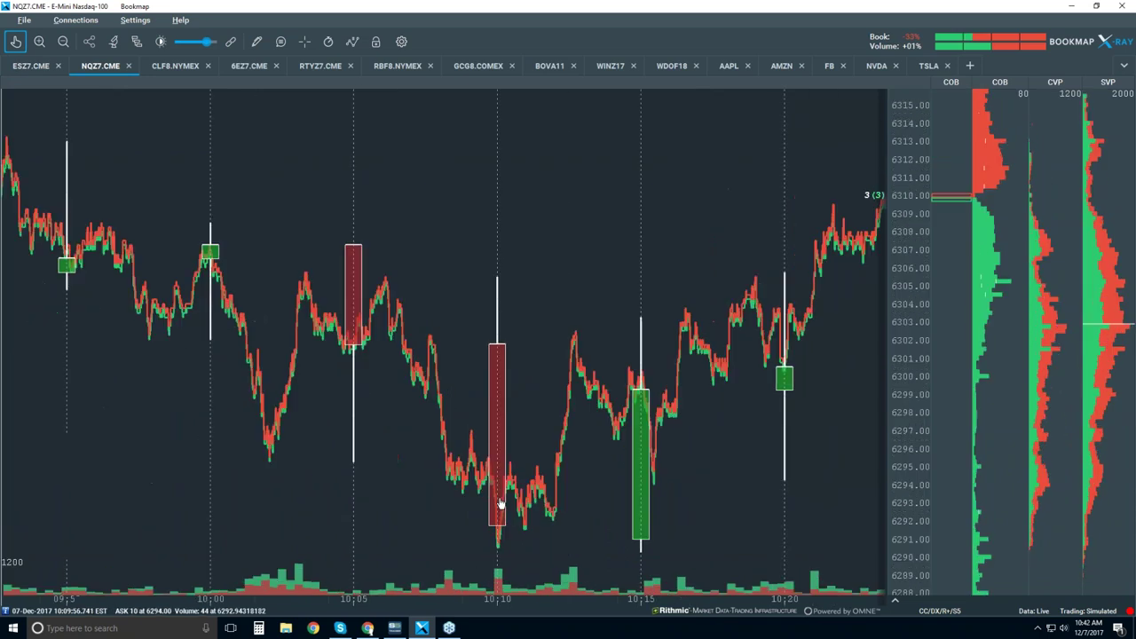
{"action": "scroll", "coordinate": [504, 486], "scroll_direction": "up", "scroll_amount": 2}
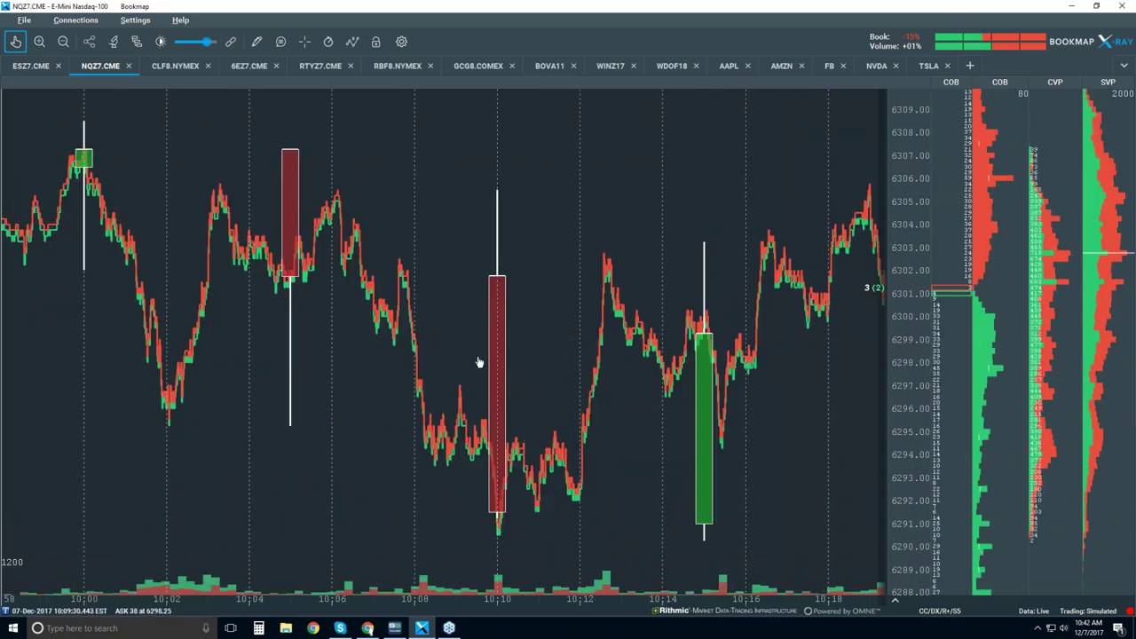
{"action": "scroll", "coordinate": [480, 362], "scroll_direction": "down", "scroll_amount": 2}
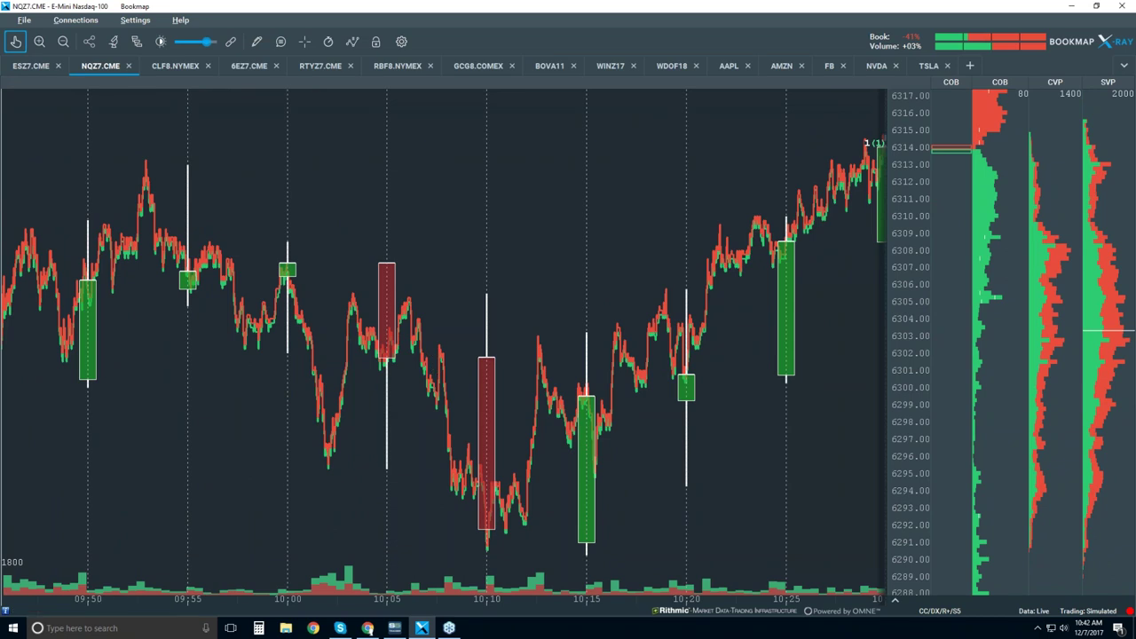
{"action": "left_click", "coordinate": [256, 42]}
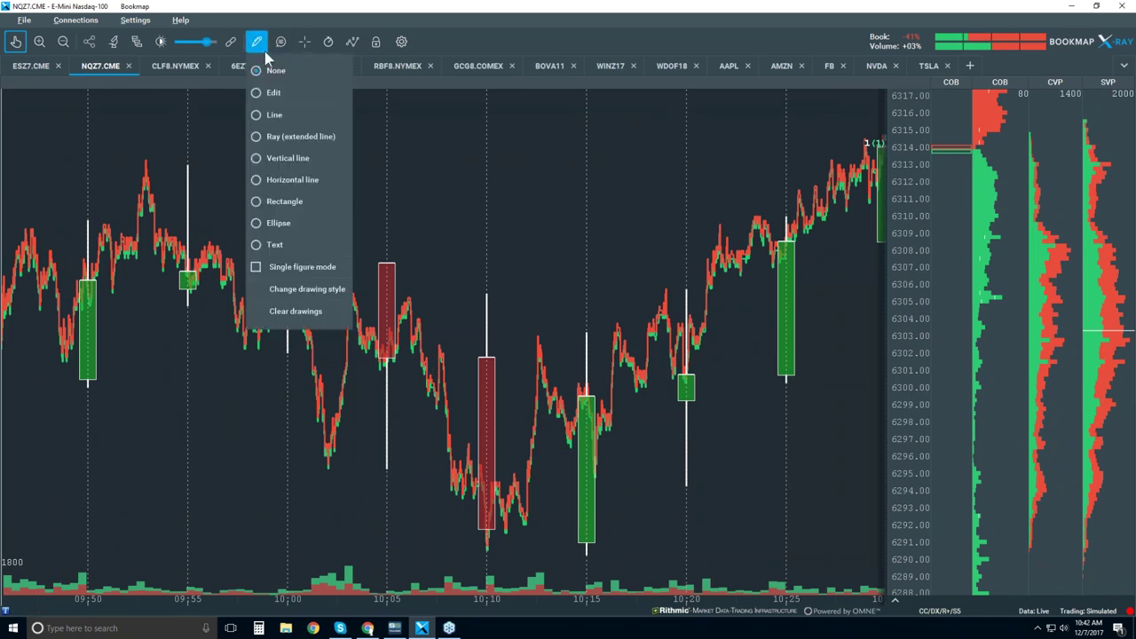
{"action": "left_click", "coordinate": [306, 181]}
{"action": "left_click", "coordinate": [342, 466]}
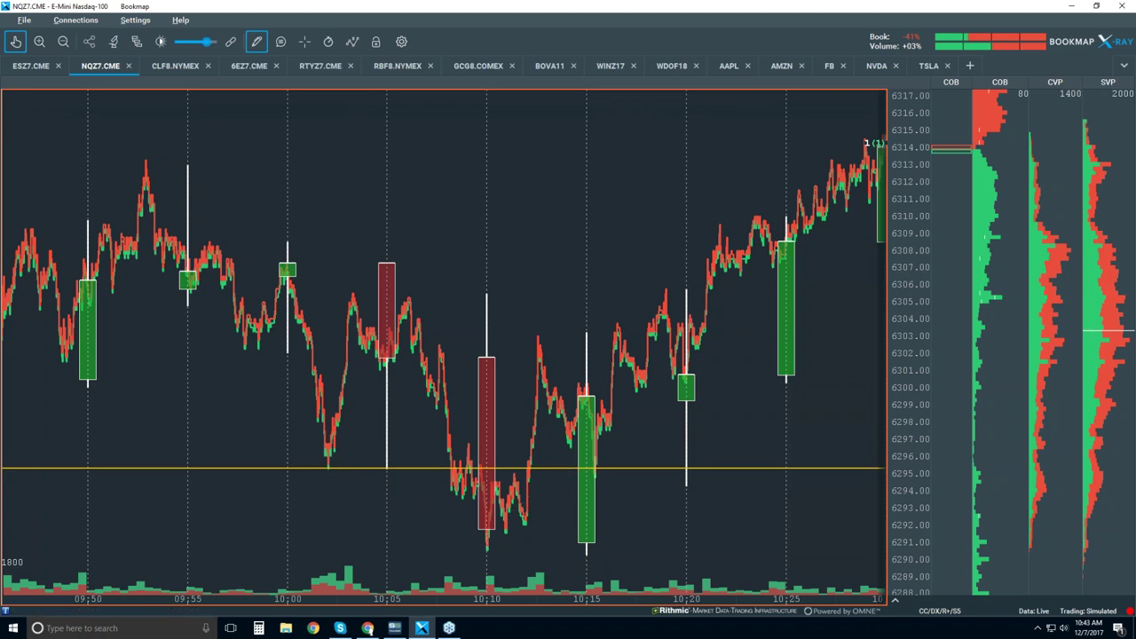
{"action": "left_click", "coordinate": [256, 43]}
{"action": "left_click", "coordinate": [274, 72]}
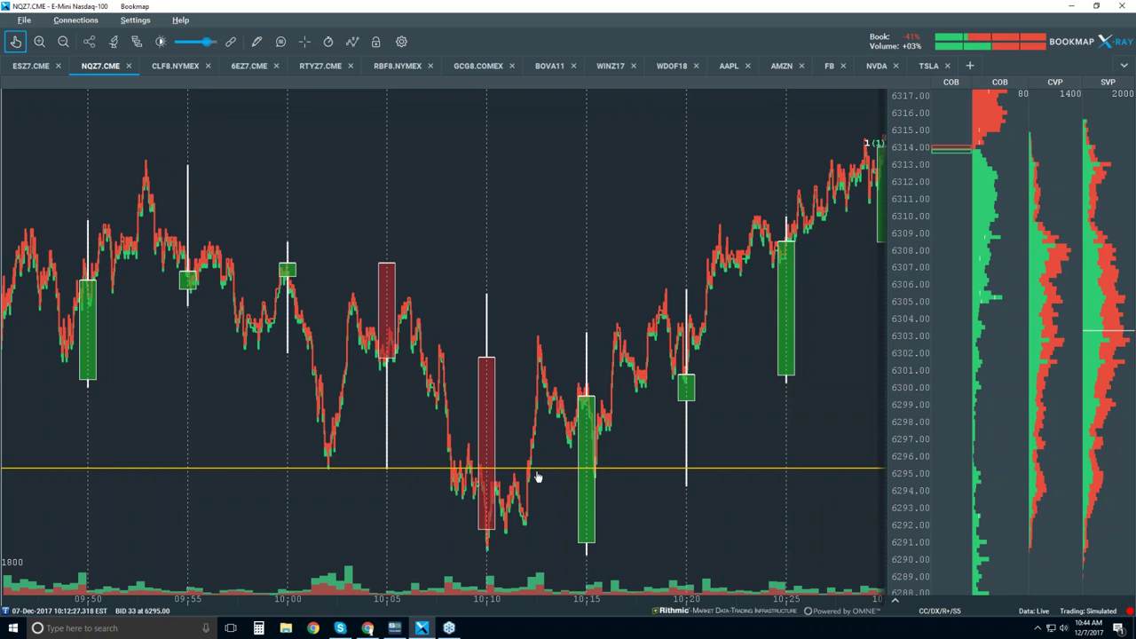
- Show volume dots on top of the bid/ask lines and candlesticks on the NQZ7 chart
{"action": "left_click", "coordinate": [351, 42]}
{"action": "left_click", "coordinate": [381, 113]}
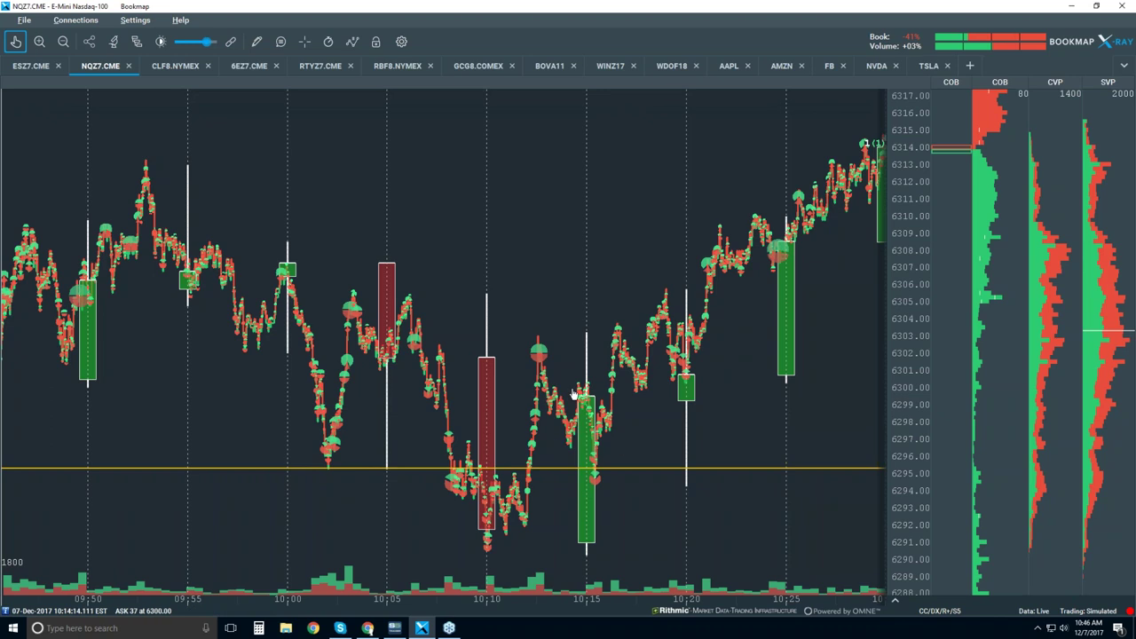
- Draw a second horizontal line at about 6300 near the top of the 10:15 candle body, and set the drawing mode to None
{"action": "left_click", "coordinate": [257, 41]}
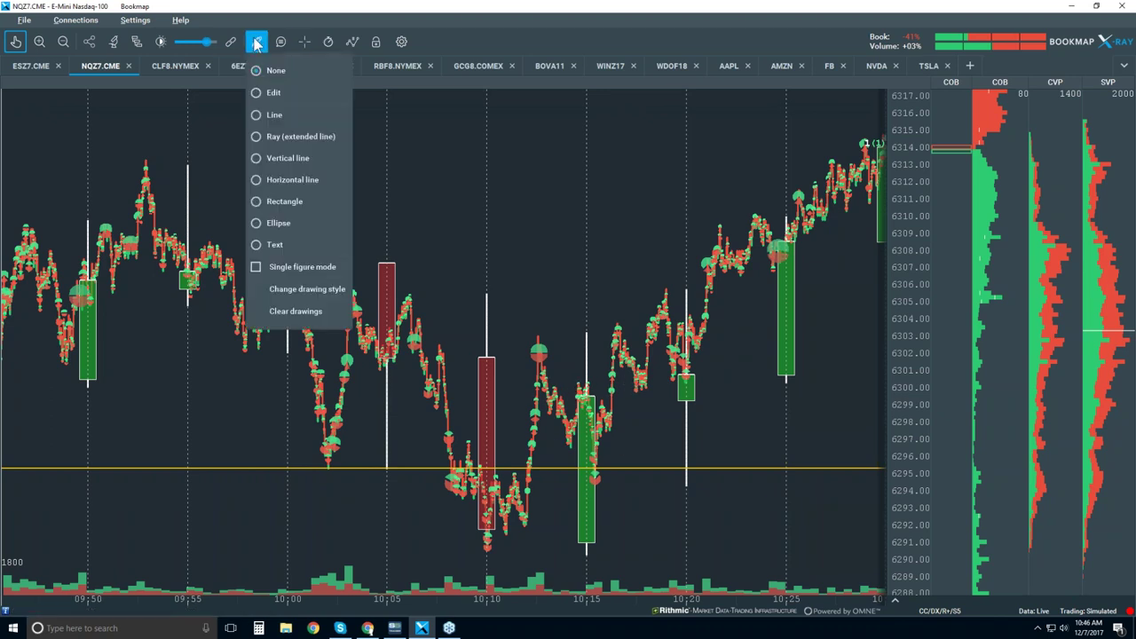
{"action": "left_click", "coordinate": [307, 179]}
{"action": "left_click", "coordinate": [598, 384]}
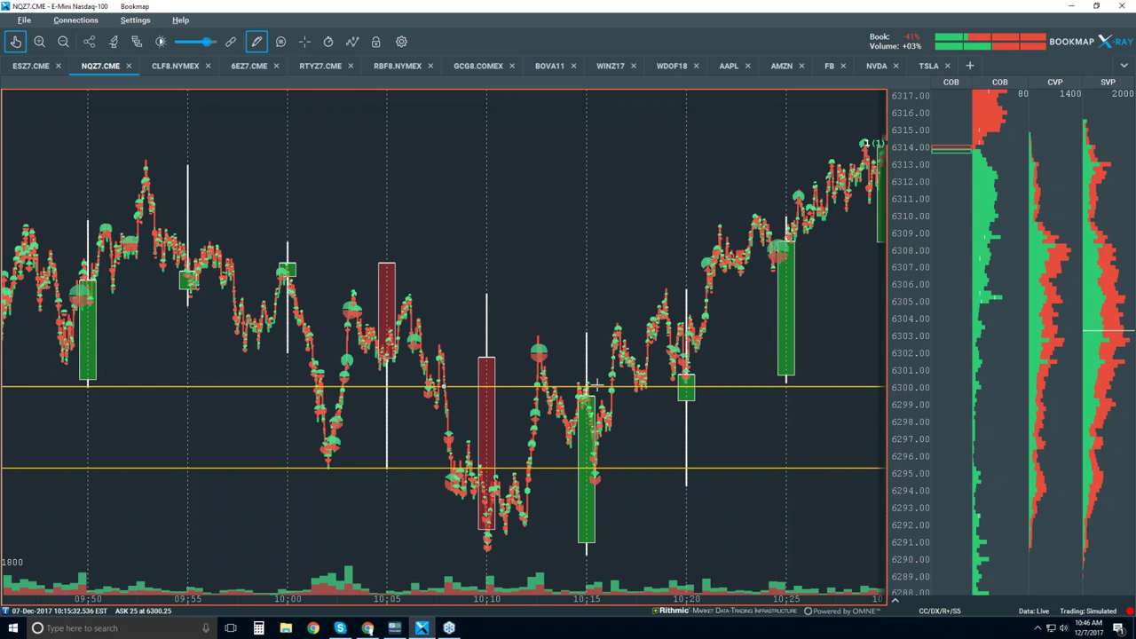
{"action": "left_click", "coordinate": [626, 388]}
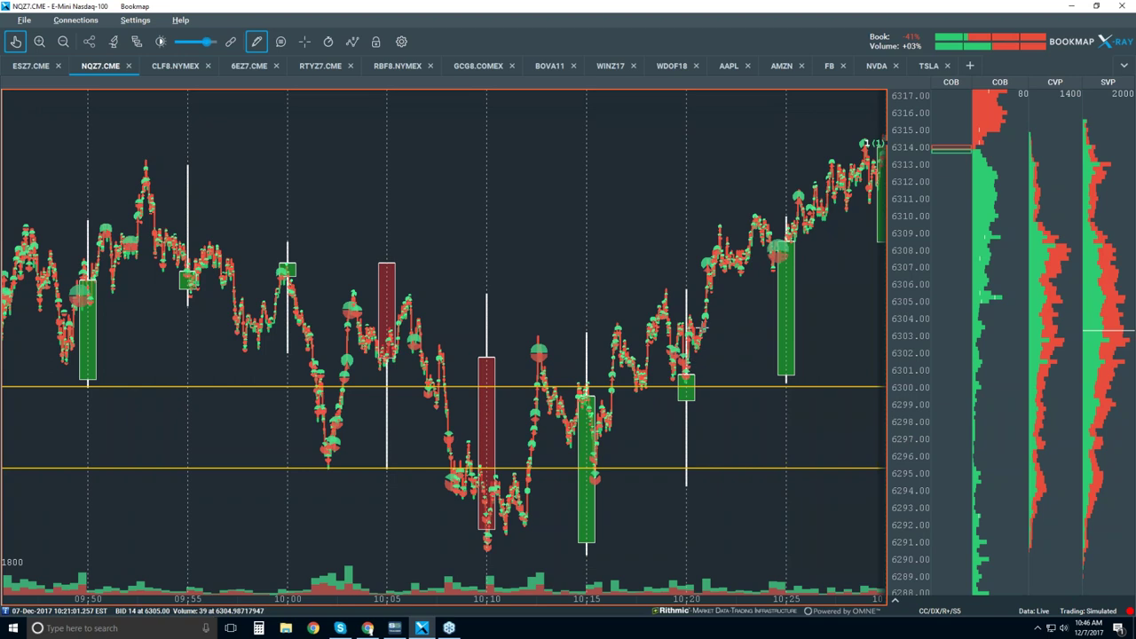
{"action": "left_click", "coordinate": [256, 42]}
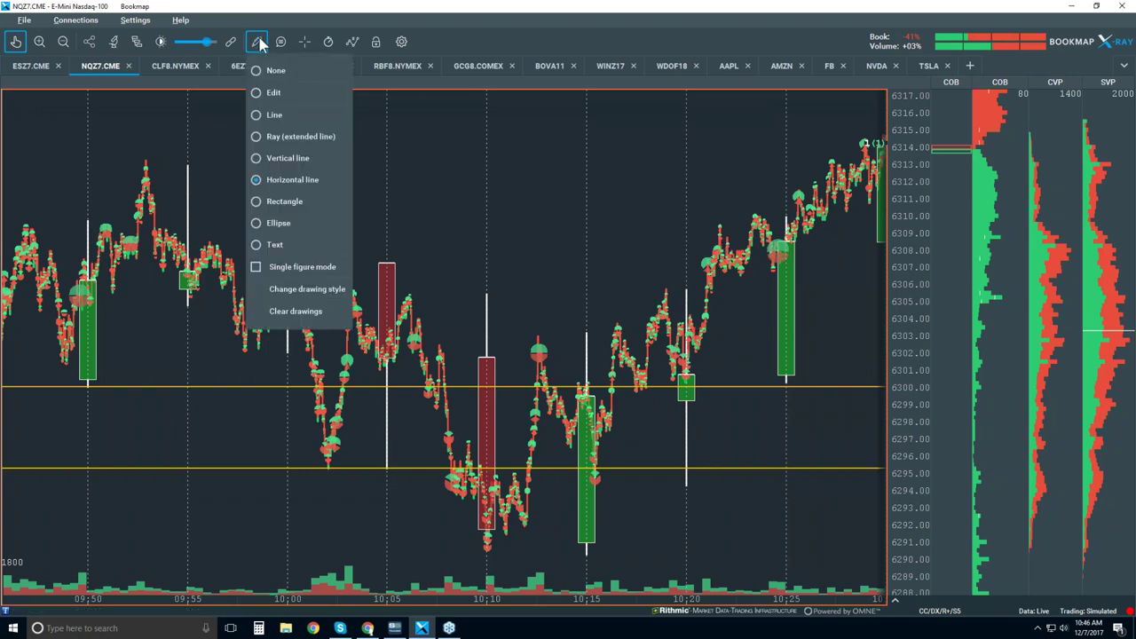
{"action": "left_click", "coordinate": [267, 74]}
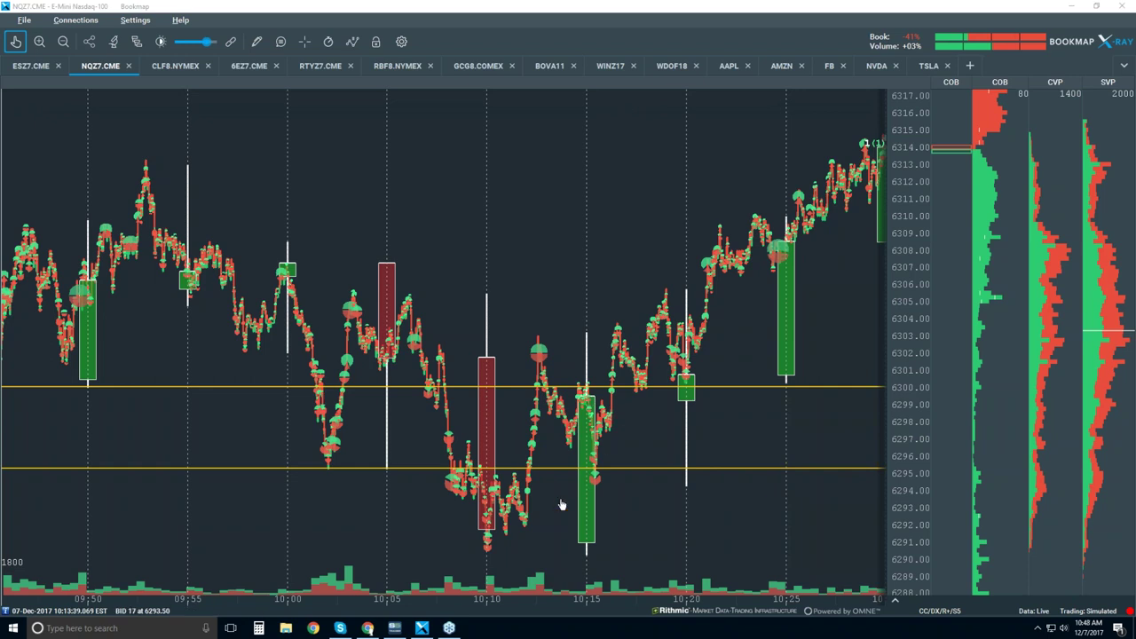
- Turn off the candlestick bars, keeping the volume dots and Best Bid/Ask lines on the chart
{"action": "left_click", "coordinate": [352, 42]}
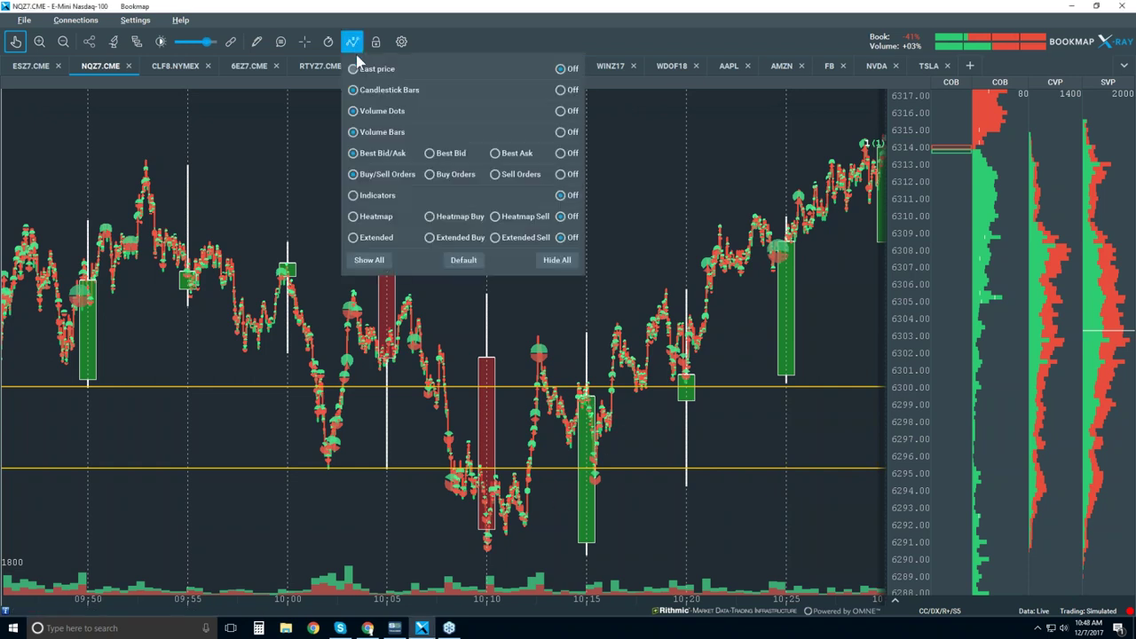
{"action": "left_click", "coordinate": [561, 90]}
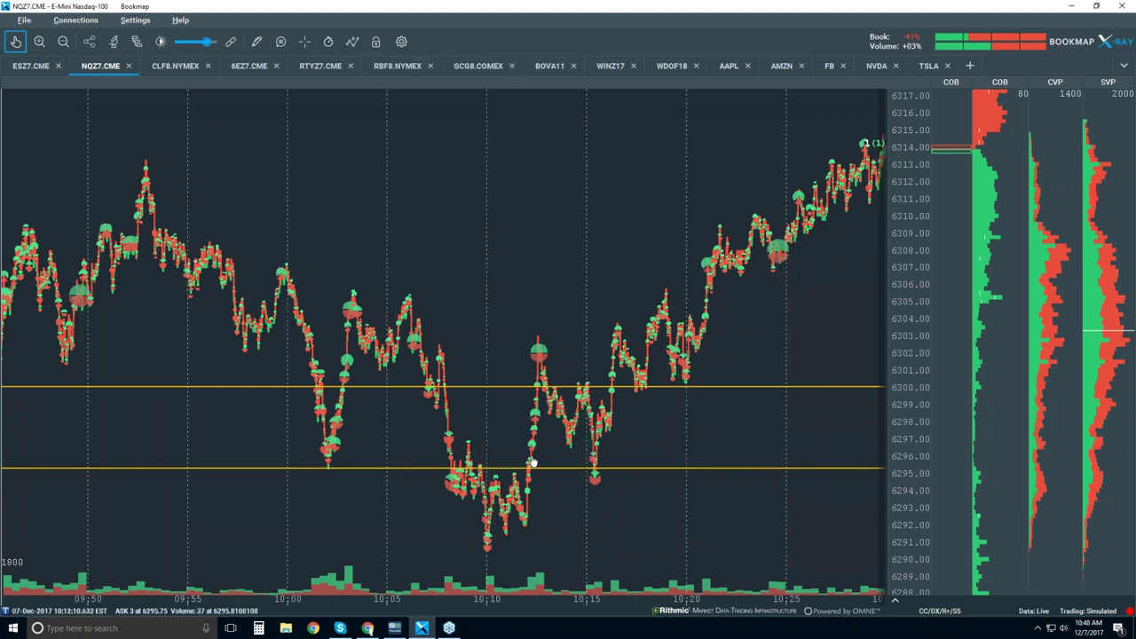
- Examine the bid/ask lines and volume dots at sub-second scale around 10:11:53, and also around 10:11:14
{"action": "scroll", "coordinate": [508, 490], "scroll_direction": "up", "scroll_amount": 2}
{"action": "scroll", "coordinate": [505, 469], "scroll_direction": "up", "scroll_amount": 2}
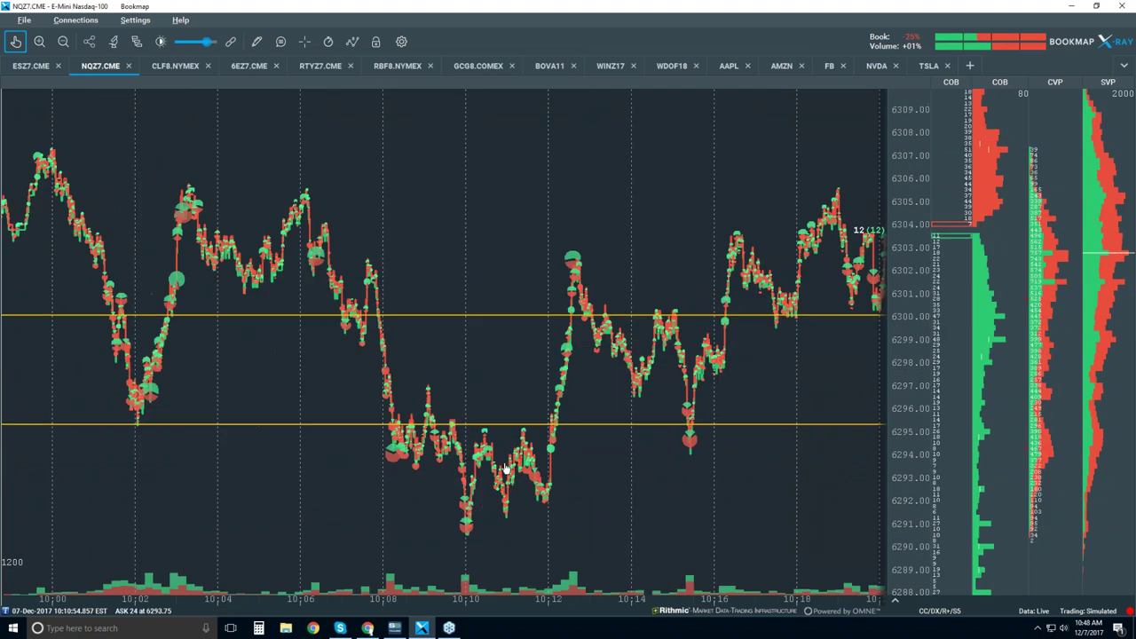
{"action": "scroll", "coordinate": [505, 469], "scroll_direction": "up", "scroll_amount": 2}
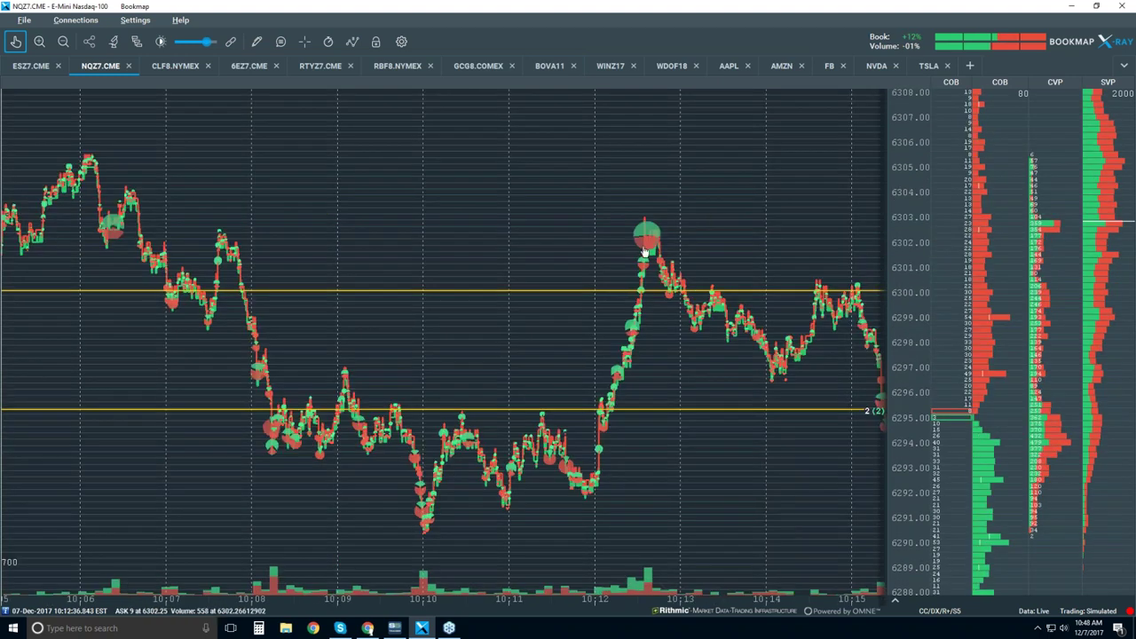
{"action": "scroll", "coordinate": [596, 470], "scroll_direction": "up", "scroll_amount": 3}
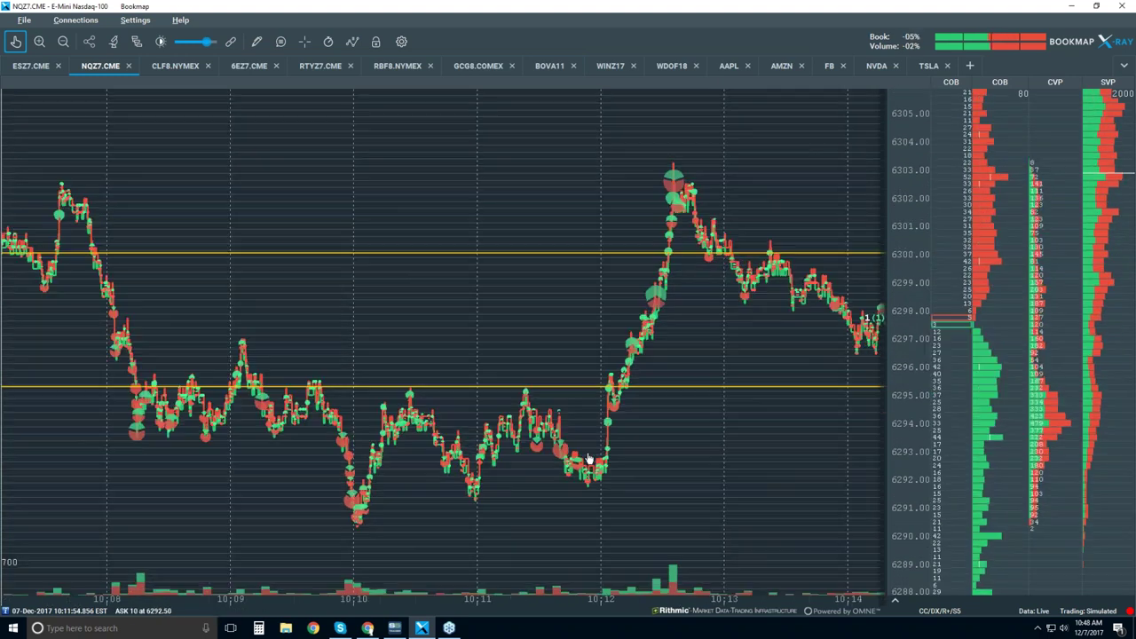
{"action": "scroll", "coordinate": [593, 484], "scroll_direction": "up", "scroll_amount": 4}
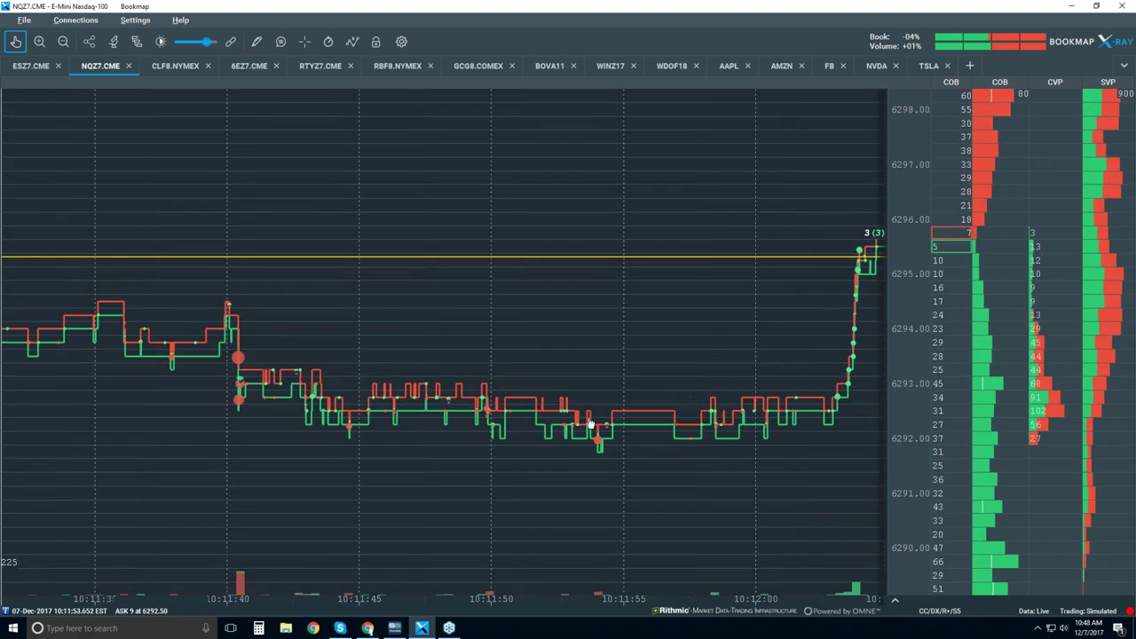
{"action": "scroll", "coordinate": [728, 315], "scroll_direction": "up", "scroll_amount": 2}
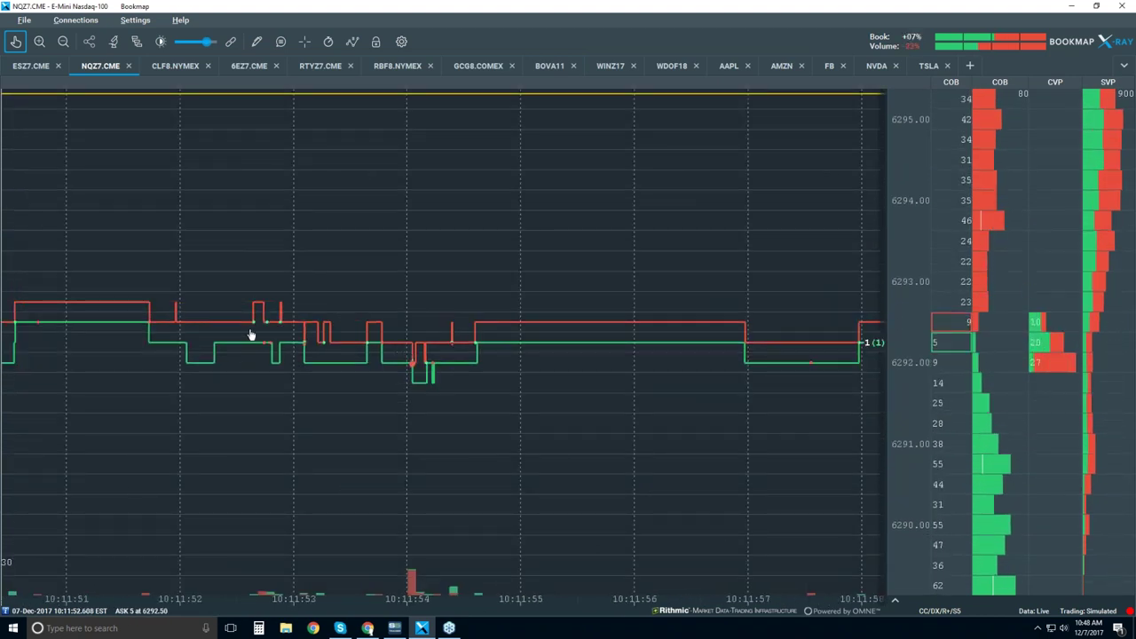
{"action": "scroll", "coordinate": [253, 335], "scroll_direction": "up", "scroll_amount": 2}
{"action": "scroll", "coordinate": [255, 330], "scroll_direction": "up", "scroll_amount": 2}
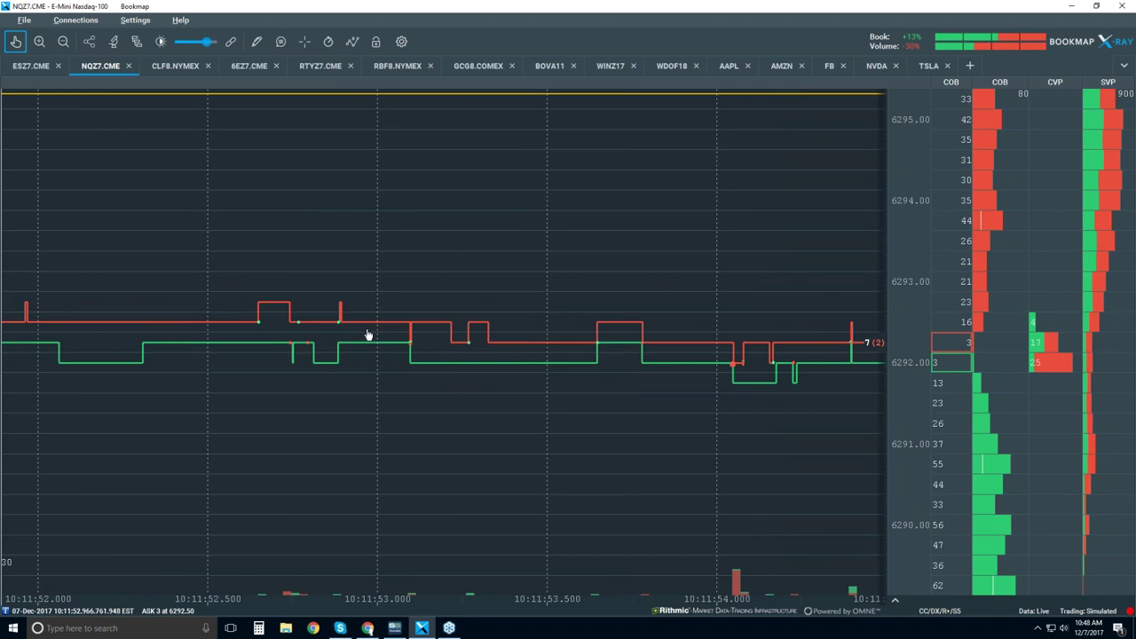
{"action": "scroll", "coordinate": [368, 334], "scroll_direction": "down", "scroll_amount": 6}
{"action": "left_click_drag", "start_coordinate": [262, 415], "coordinate": [589, 406]}
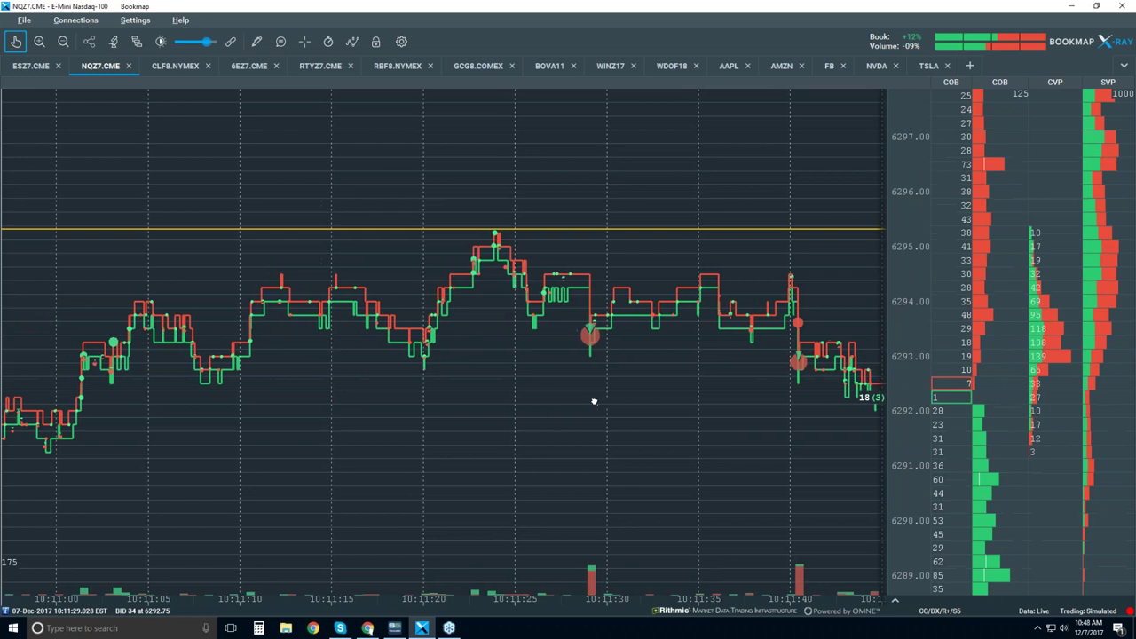
{"action": "left_click_drag", "start_coordinate": [385, 367], "coordinate": [408, 366]}
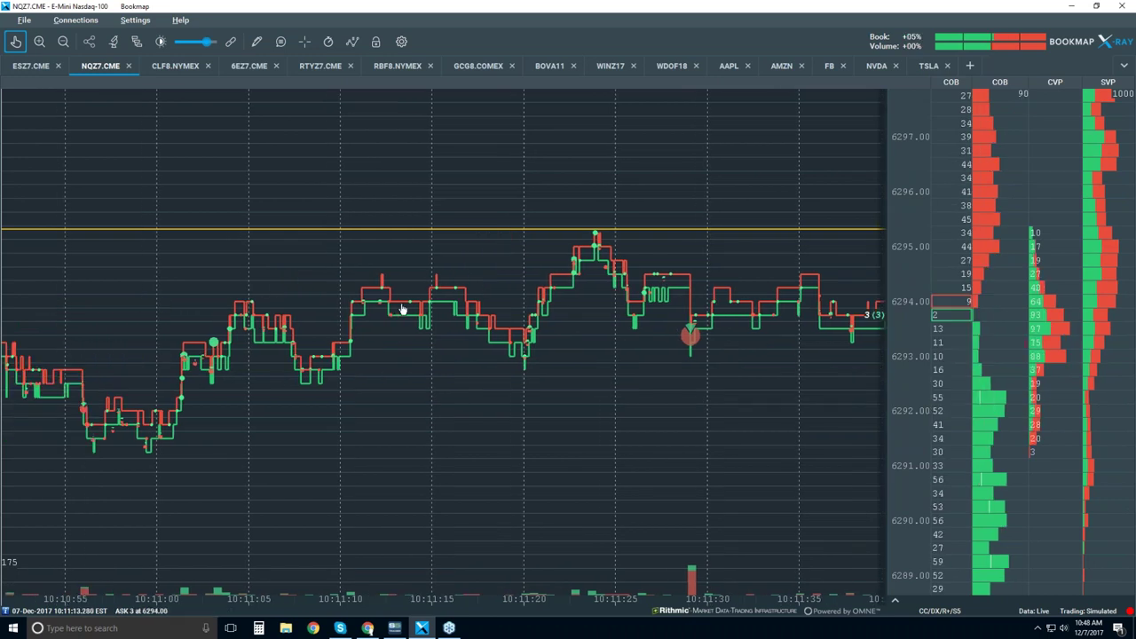
{"action": "scroll", "coordinate": [401, 309], "scroll_direction": "up", "scroll_amount": 5}
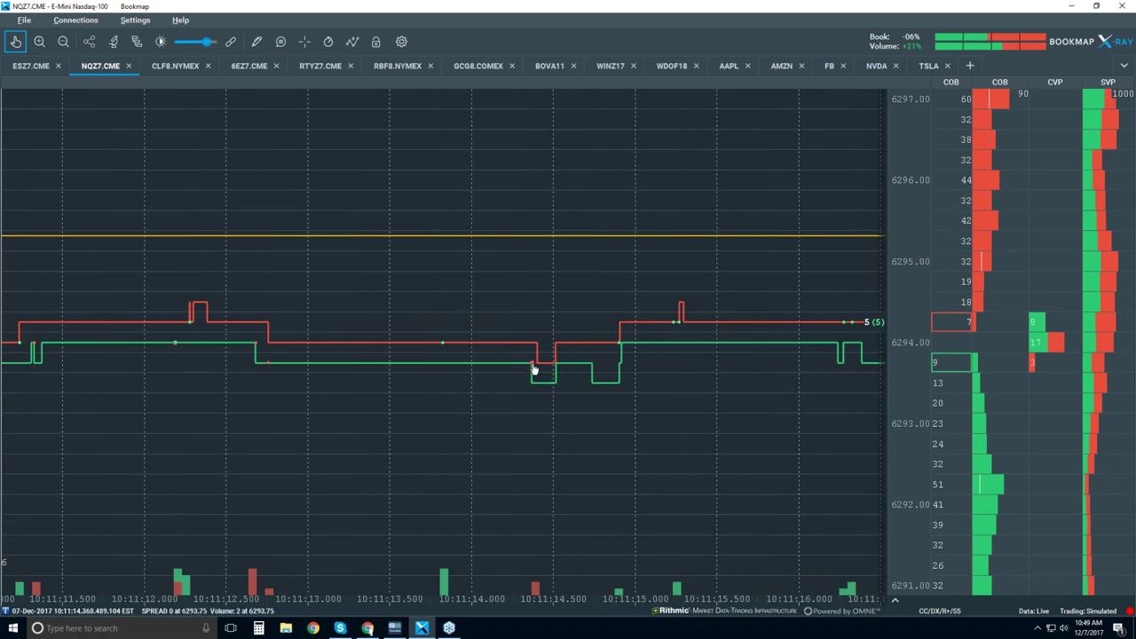
- Turn on the chart's data tooltip and inspect the volume dot at 6294.00 near 10:11:13.823 down to its individual trades
{"action": "left_click", "coordinate": [281, 42]}
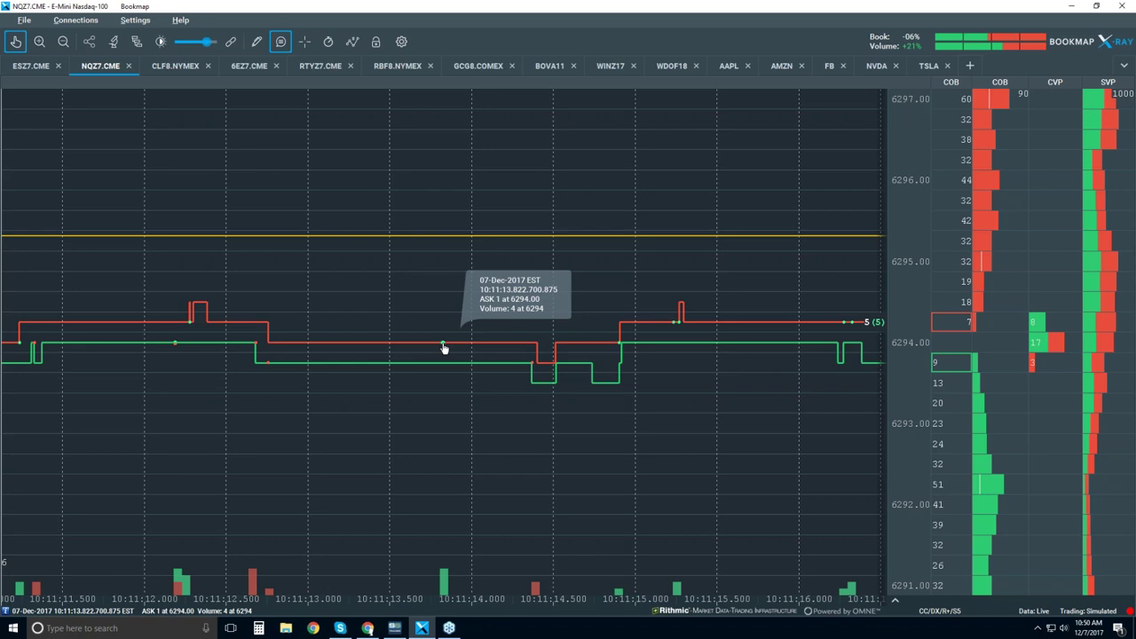
{"action": "scroll", "coordinate": [444, 348], "scroll_direction": "up", "scroll_amount": 3}
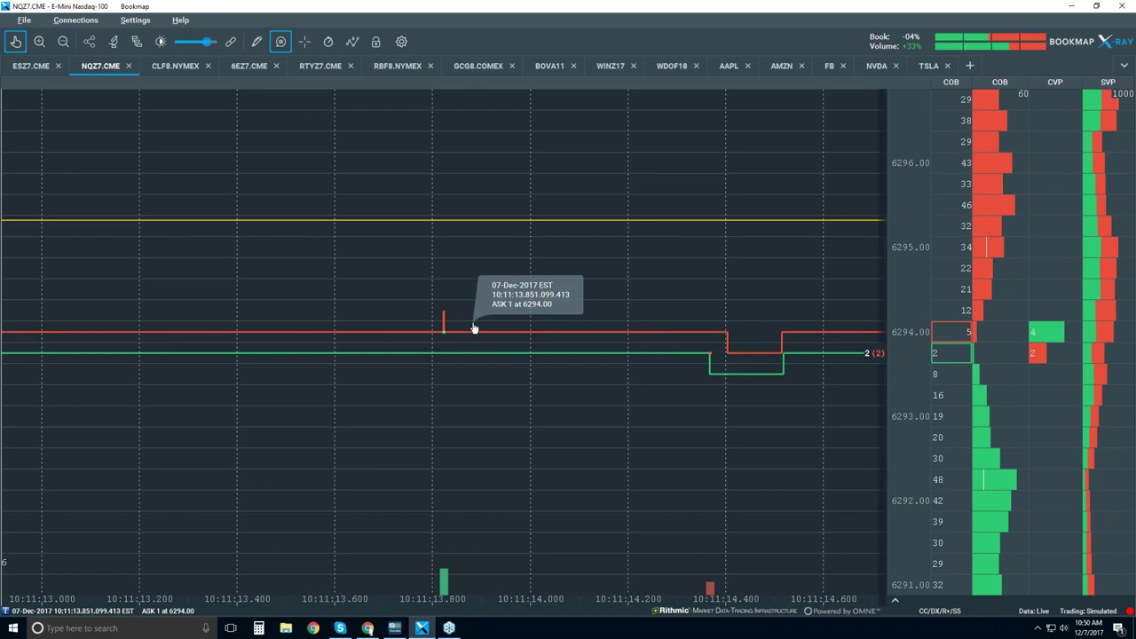
{"action": "scroll", "coordinate": [438, 348], "scroll_direction": "up", "scroll_amount": 3}
{"action": "scroll", "coordinate": [438, 348], "scroll_direction": "up", "scroll_amount": 8}
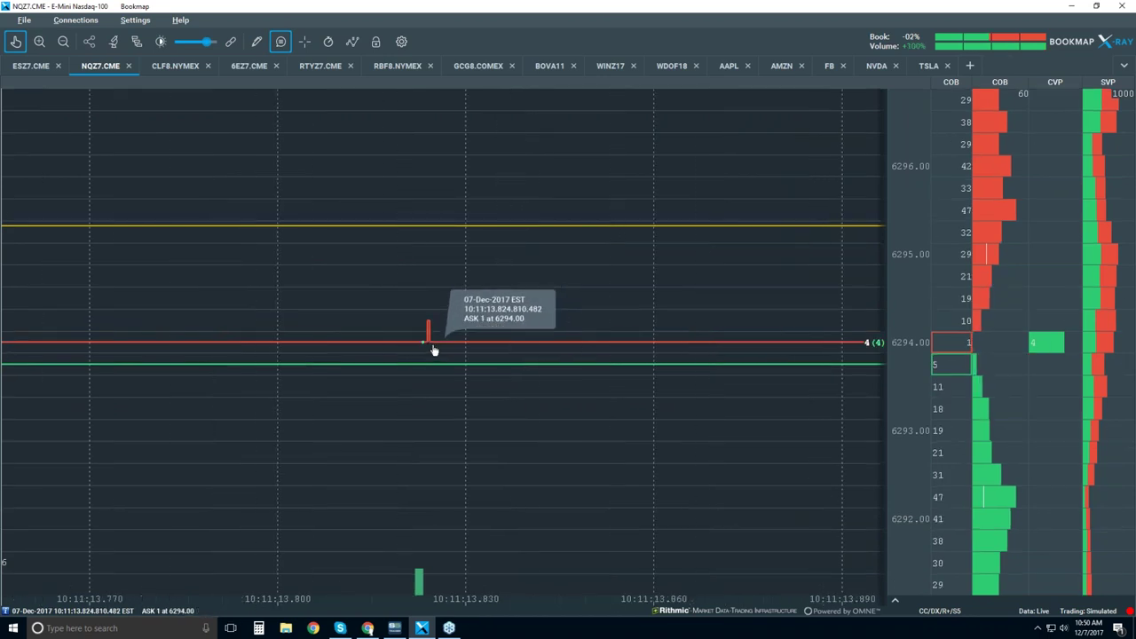
{"action": "scroll", "coordinate": [408, 348], "scroll_direction": "up", "scroll_amount": 6}
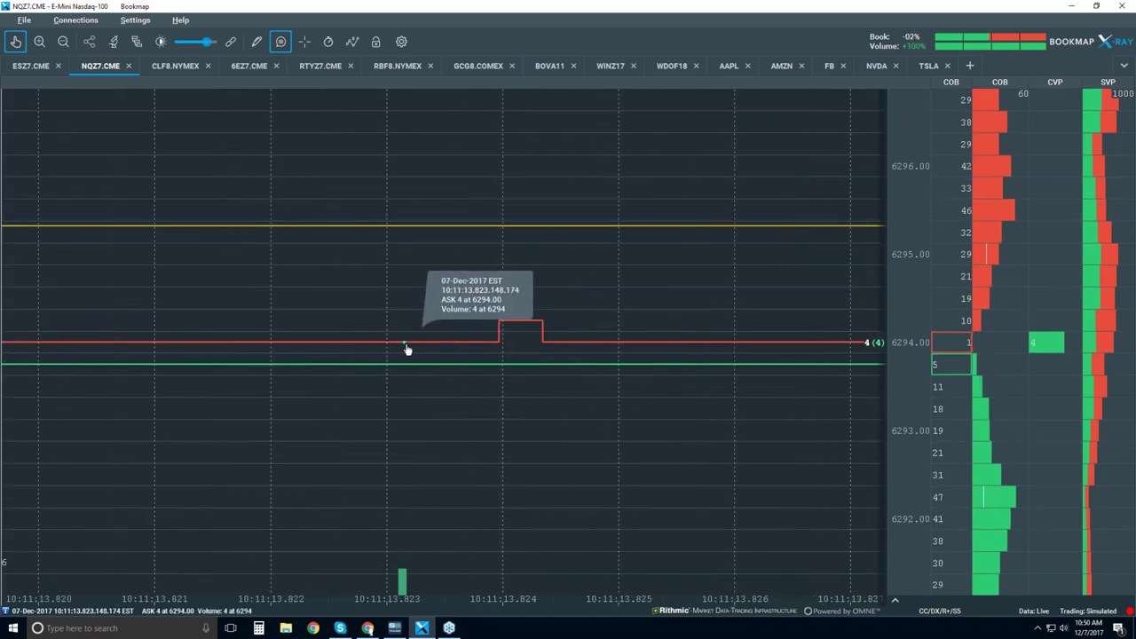
{"action": "scroll", "coordinate": [407, 346], "scroll_direction": "up", "scroll_amount": 2}
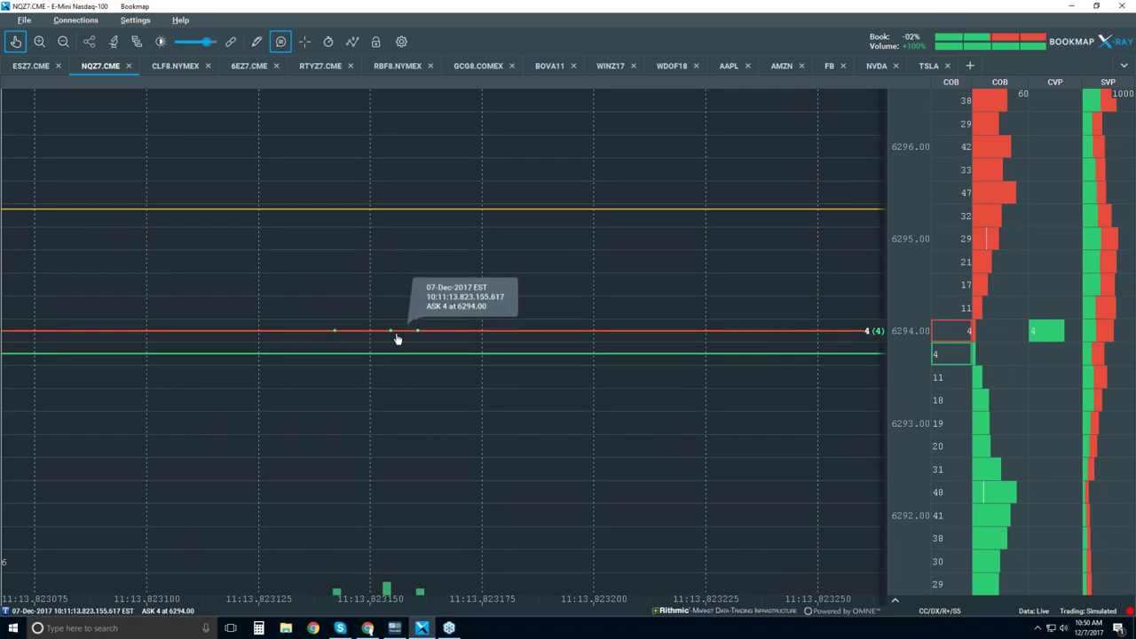
{"action": "scroll", "coordinate": [387, 340], "scroll_direction": "up", "scroll_amount": 4}
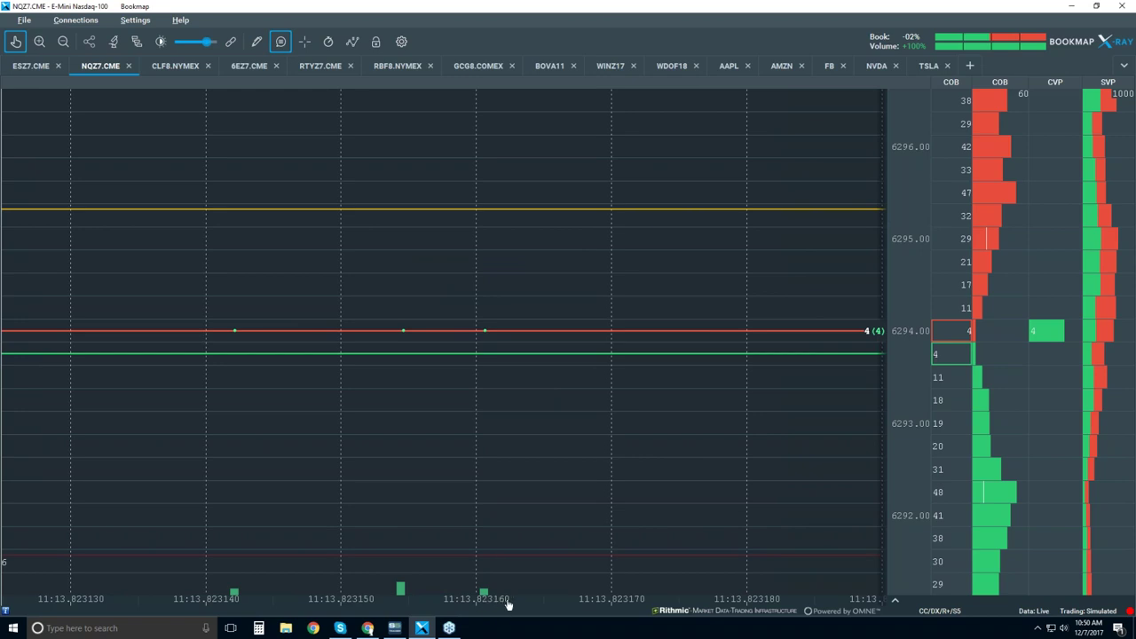
{"action": "mouse_move", "coordinate": [235, 336]}
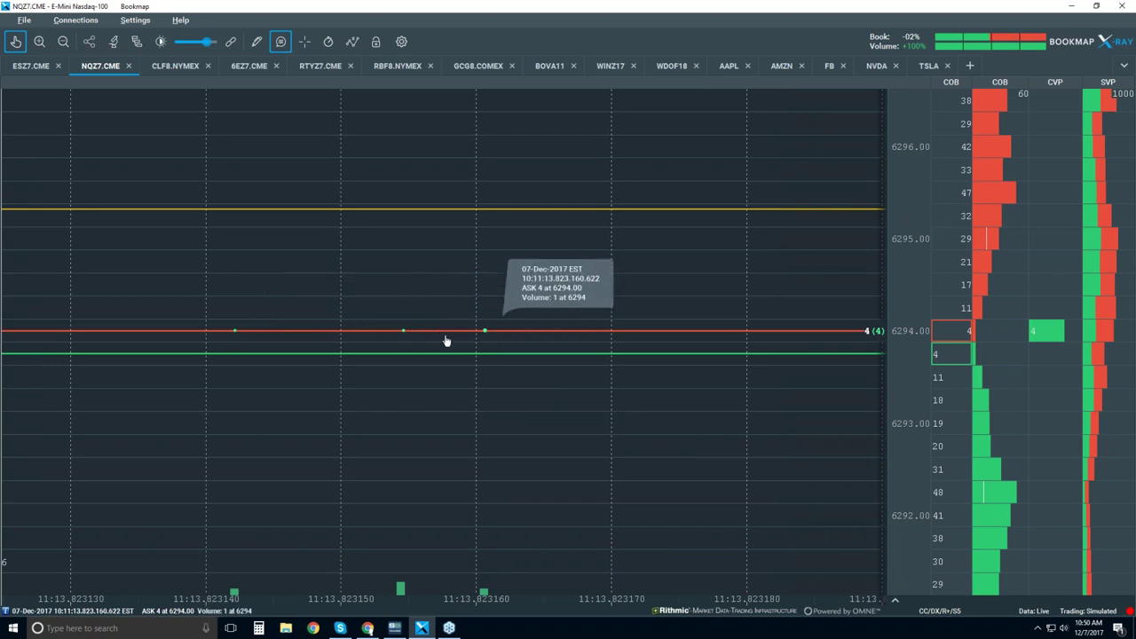
- Inspect the middle of the three trades at 6294.00 at nanosecond scale and read its time and volume
{"action": "scroll", "coordinate": [383, 344], "scroll_direction": "up", "scroll_amount": 1}
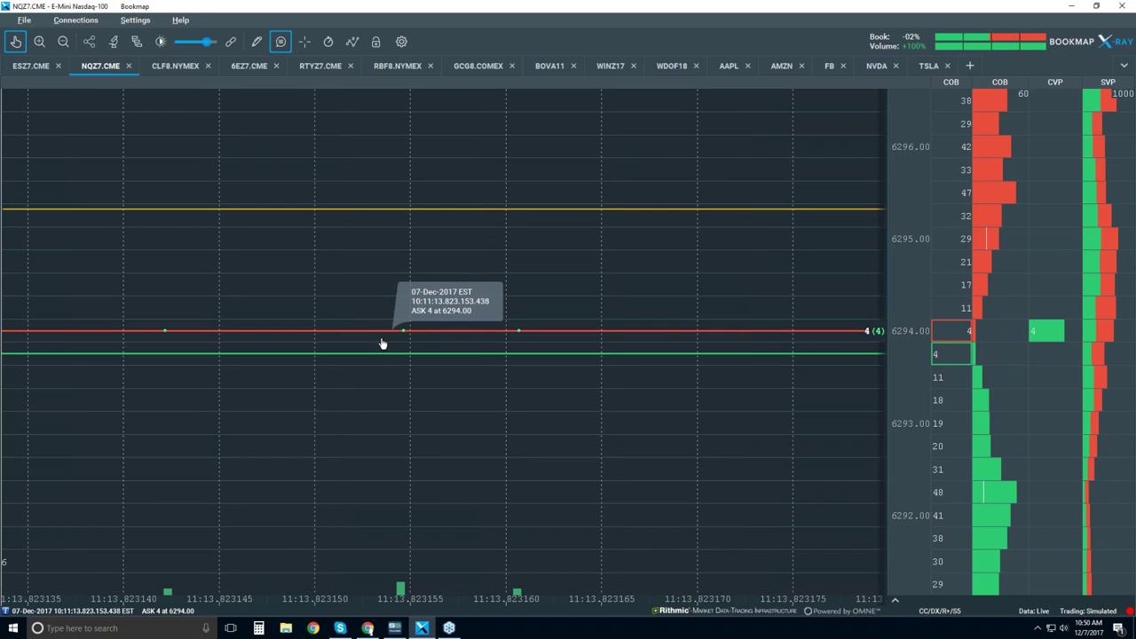
{"action": "scroll", "coordinate": [383, 342], "scroll_direction": "up", "scroll_amount": 4}
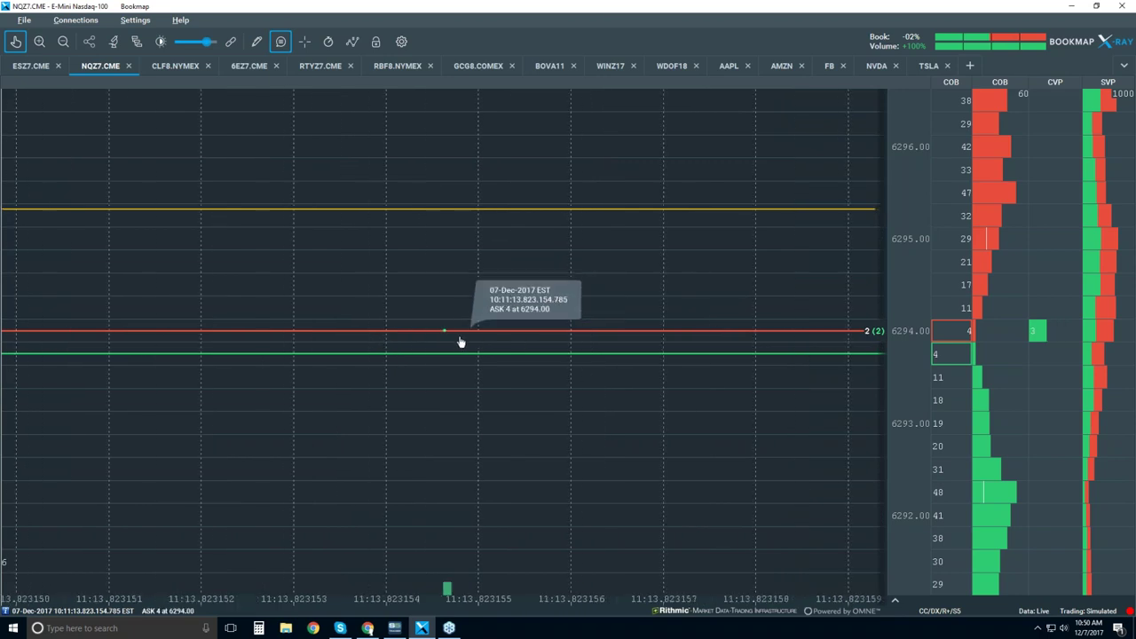
{"action": "scroll", "coordinate": [373, 340], "scroll_direction": "up", "scroll_amount": 2}
{"action": "scroll", "coordinate": [350, 340], "scroll_direction": "up", "scroll_amount": 2}
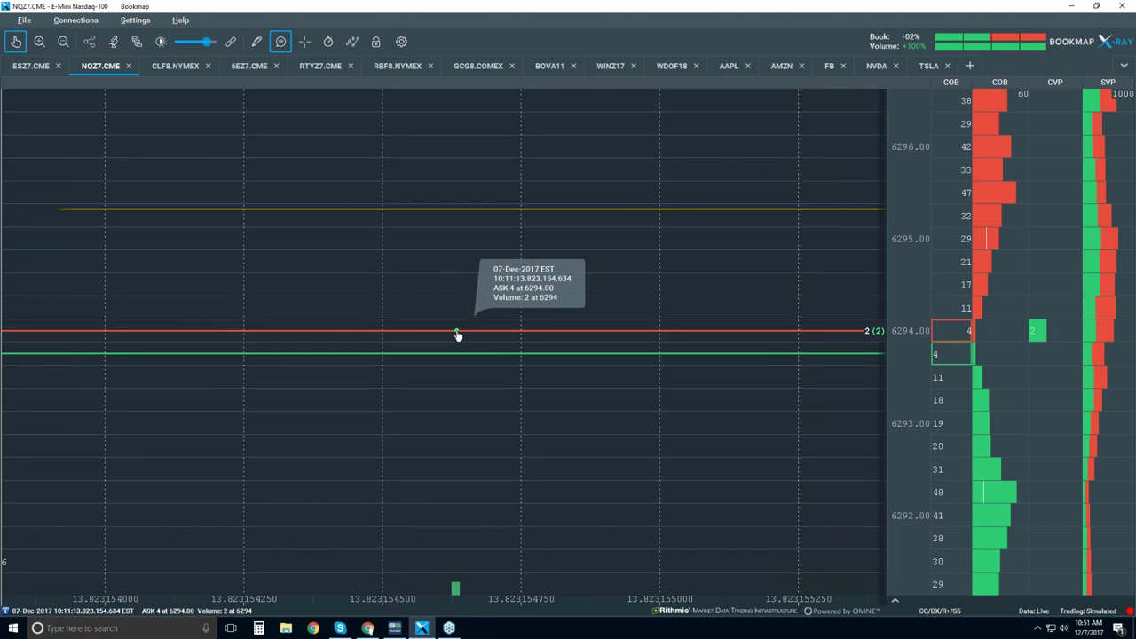
- Compare how the trades at 6294.00 merge as the time scale widens to seconds, and read the large volume dot near 10:11:29
{"action": "scroll", "coordinate": [458, 335], "scroll_direction": "down", "scroll_amount": 3}
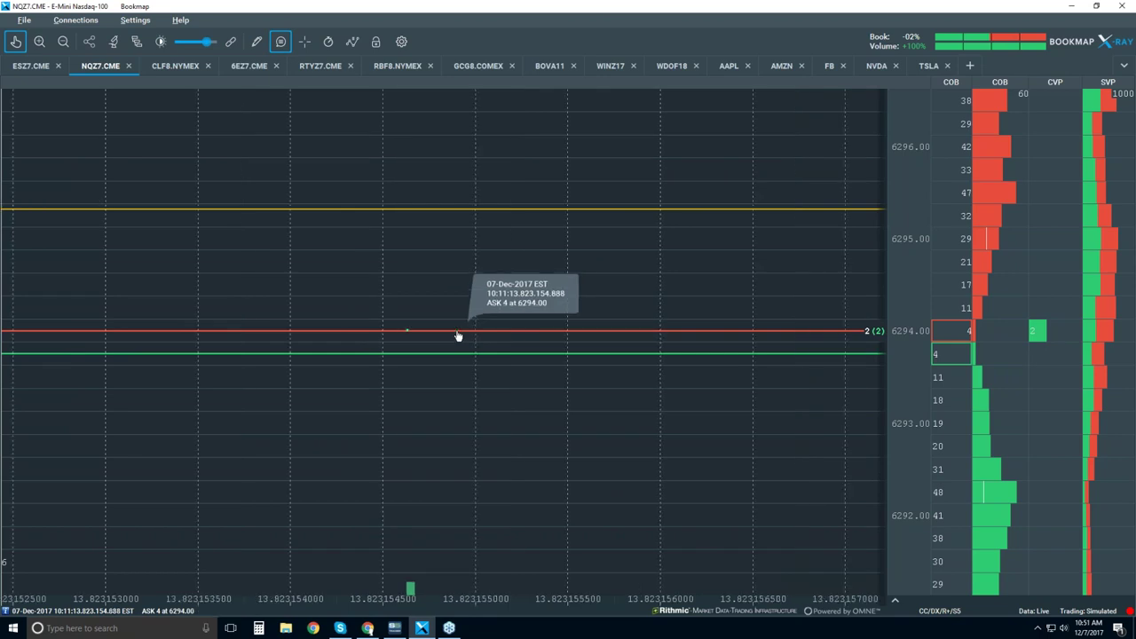
{"action": "scroll", "coordinate": [458, 335], "scroll_direction": "down", "scroll_amount": 5}
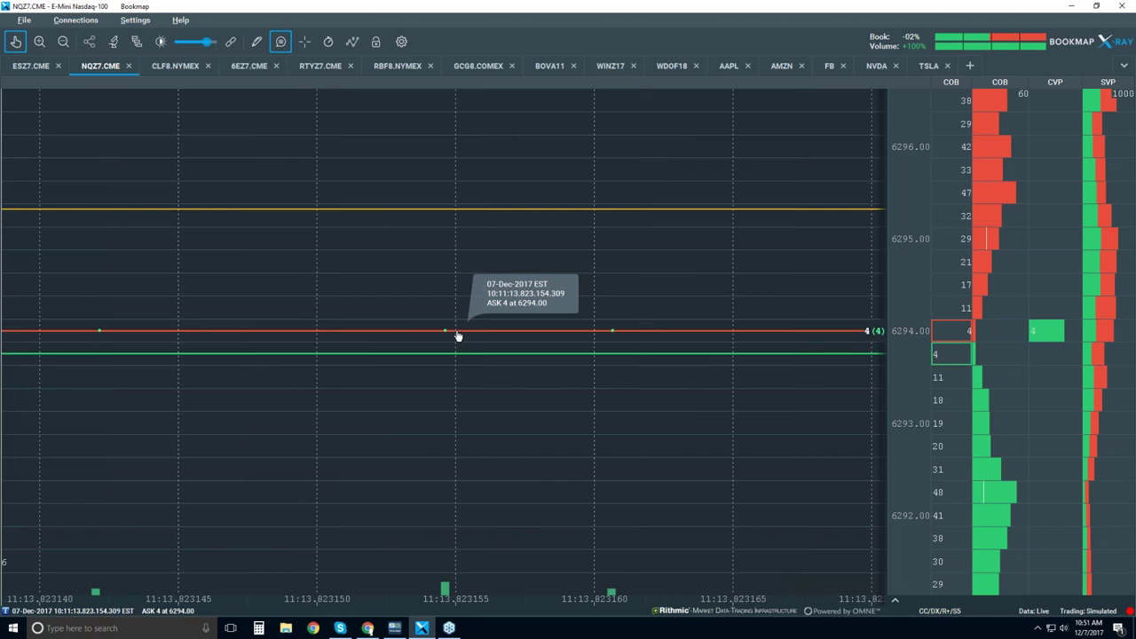
{"action": "scroll", "coordinate": [458, 335], "scroll_direction": "down", "scroll_amount": 2}
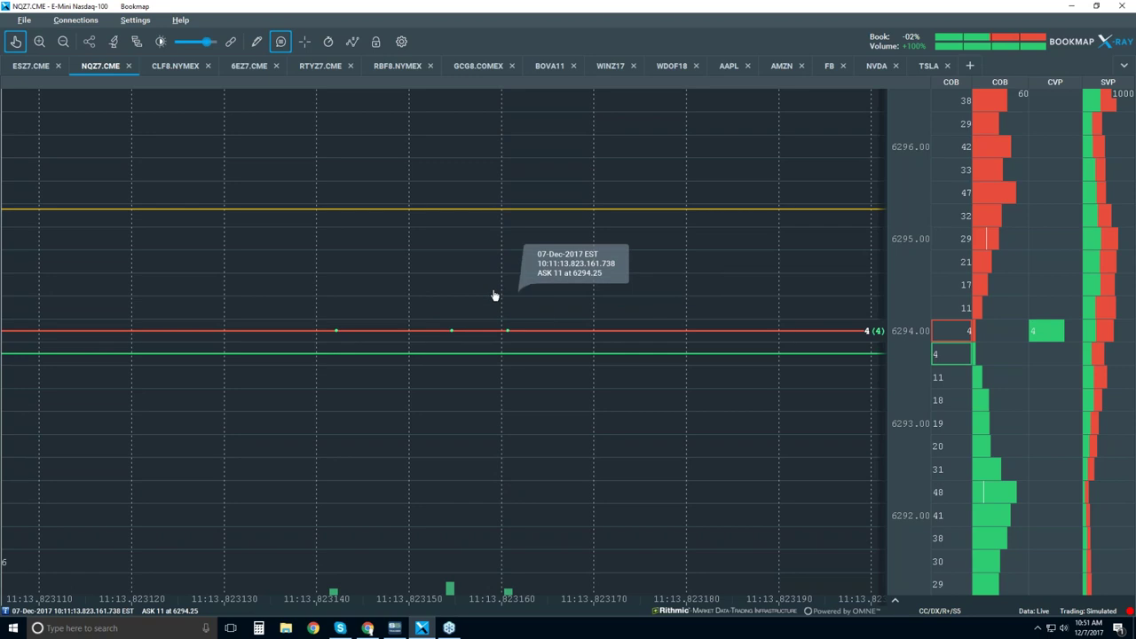
{"action": "scroll", "coordinate": [495, 290], "scroll_direction": "down", "scroll_amount": 2}
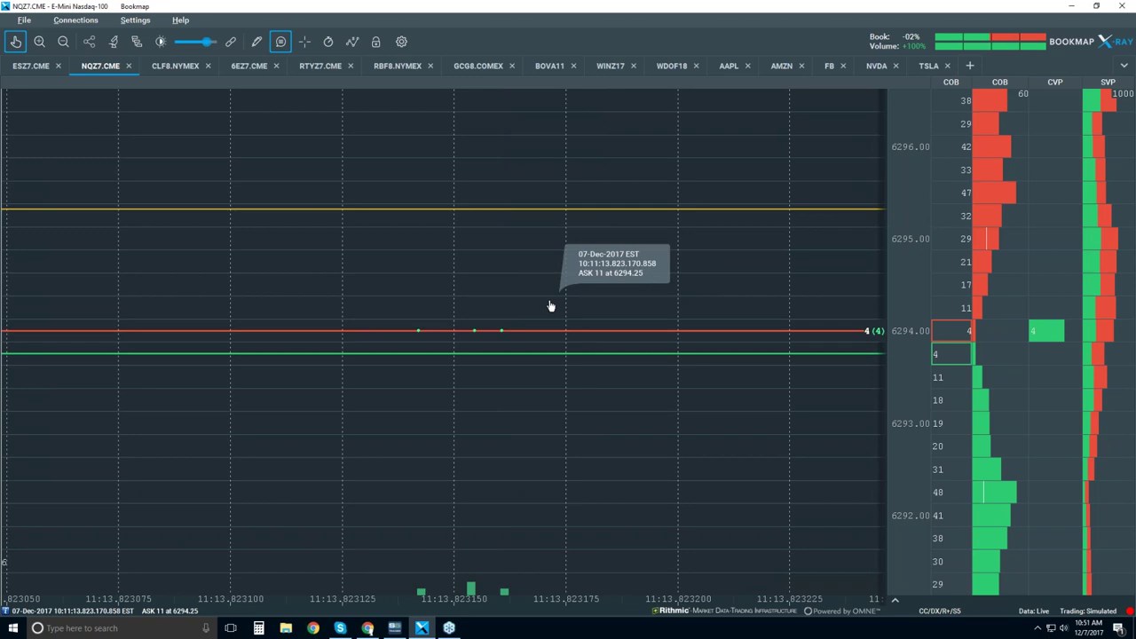
{"action": "scroll", "coordinate": [552, 305], "scroll_direction": "down", "scroll_amount": 2}
{"action": "scroll", "coordinate": [551, 305], "scroll_direction": "down", "scroll_amount": 4}
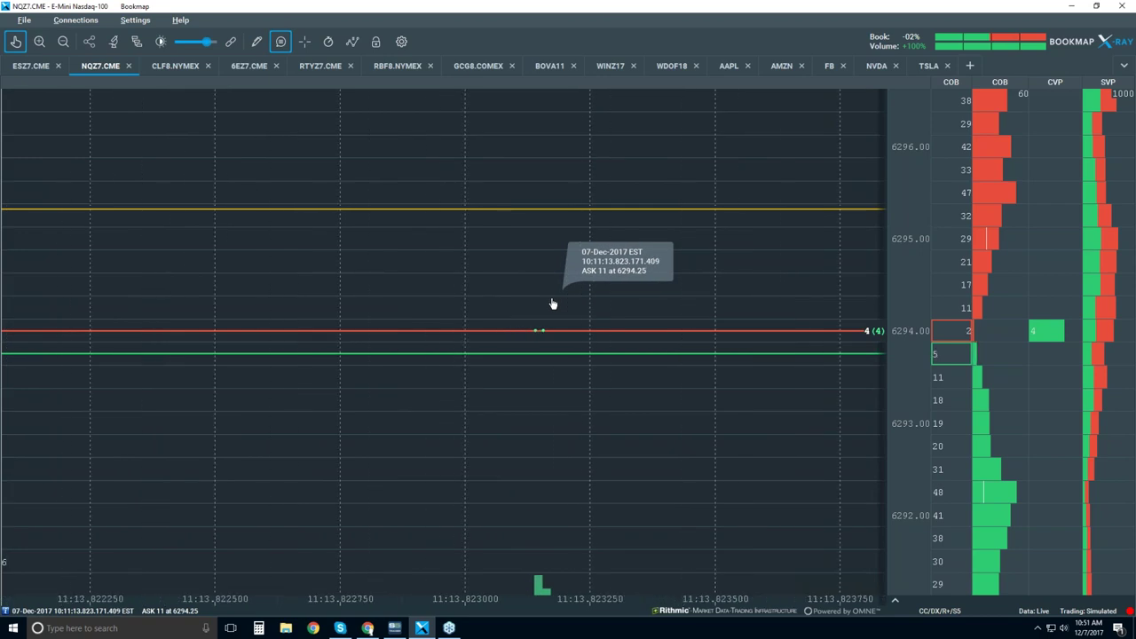
{"action": "scroll", "coordinate": [551, 305], "scroll_direction": "down", "scroll_amount": 3}
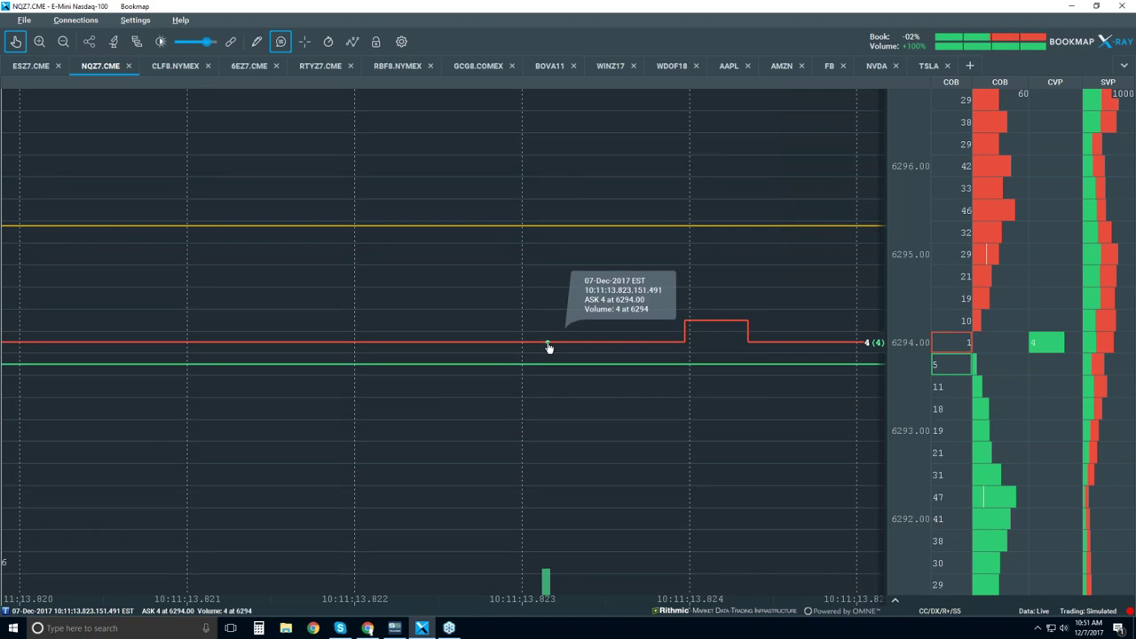
{"action": "scroll", "coordinate": [548, 347], "scroll_direction": "down", "scroll_amount": 5}
{"action": "scroll", "coordinate": [549, 346], "scroll_direction": "down", "scroll_amount": 8}
{"action": "scroll", "coordinate": [548, 346], "scroll_direction": "down", "scroll_amount": 4}
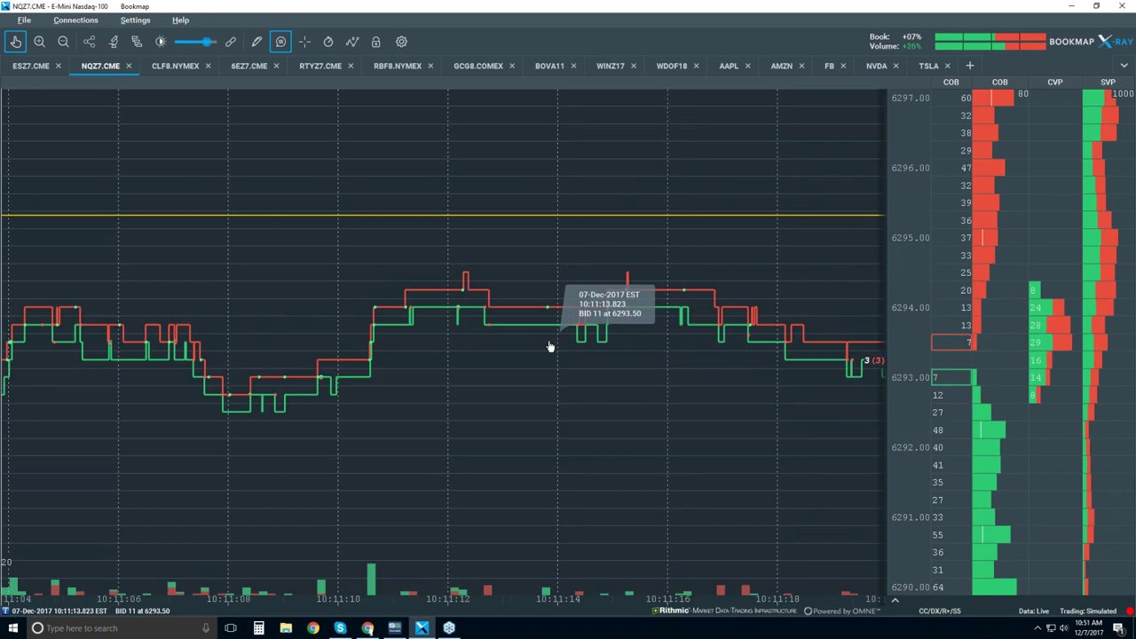
{"action": "scroll", "coordinate": [549, 346], "scroll_direction": "down", "scroll_amount": 5}
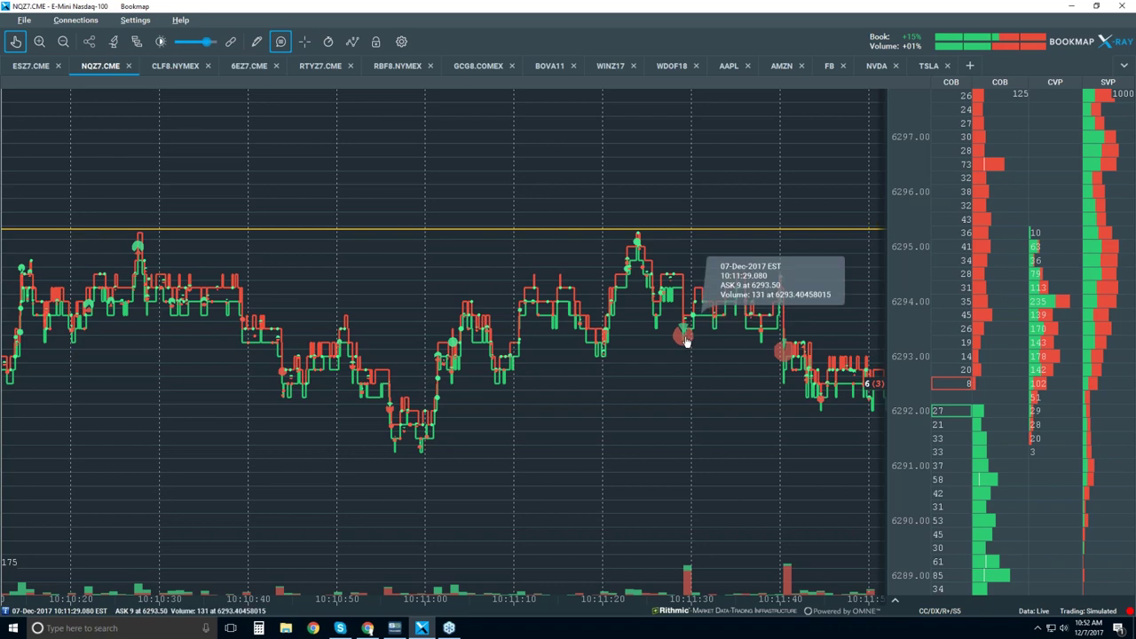
- Inspect the large volume dot near 10:11:29 at millisecond scale and compare how its trades merge as the time scale widens
{"action": "scroll", "coordinate": [686, 342], "scroll_direction": "up", "scroll_amount": 5}
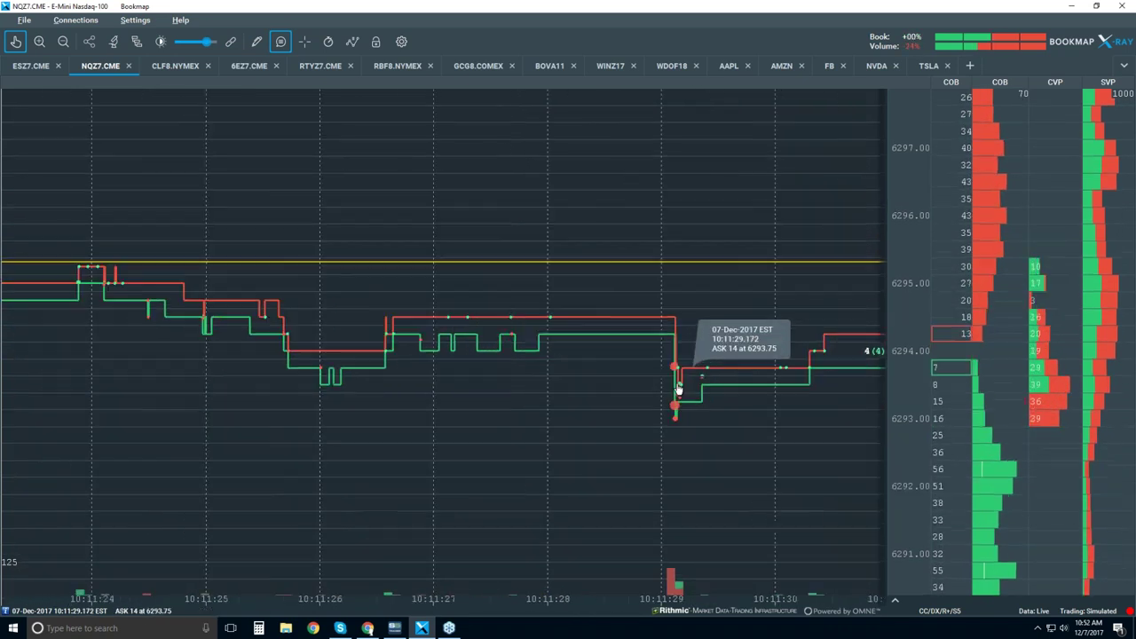
{"action": "scroll", "coordinate": [678, 389], "scroll_direction": "up", "scroll_amount": 5}
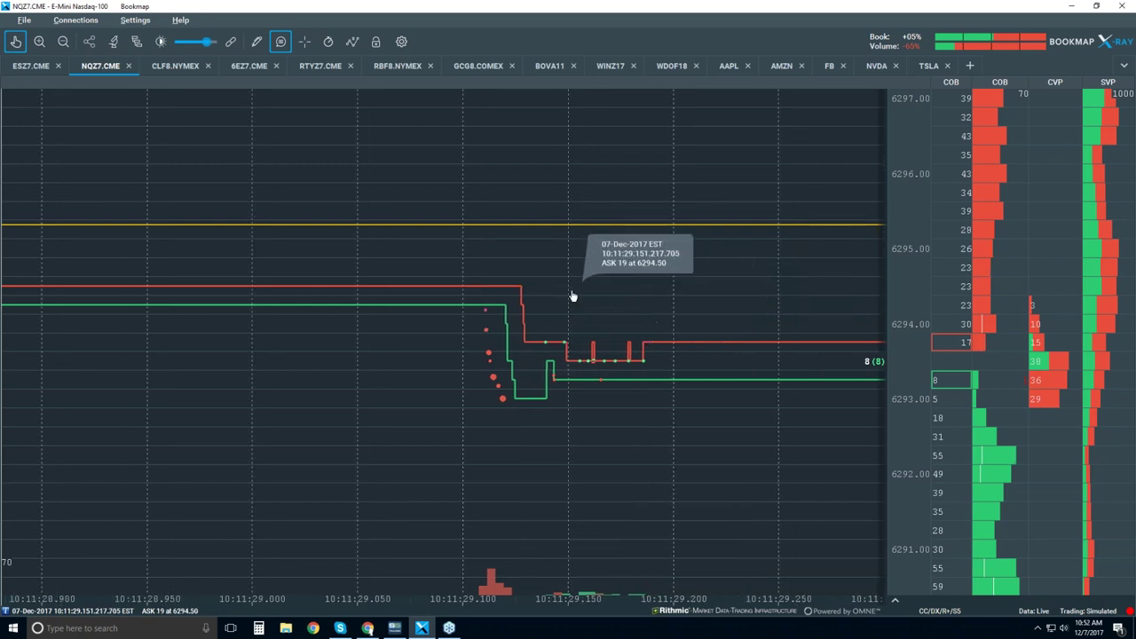
{"action": "scroll", "coordinate": [572, 296], "scroll_direction": "down", "scroll_amount": 3}
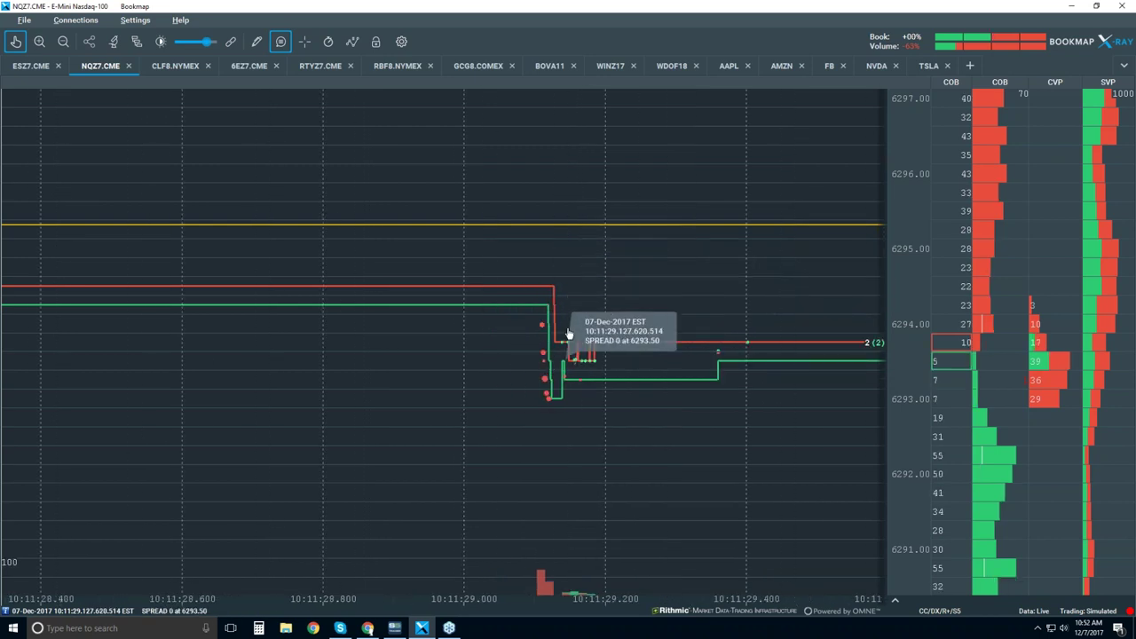
{"action": "scroll", "coordinate": [571, 321], "scroll_direction": "down", "scroll_amount": 5}
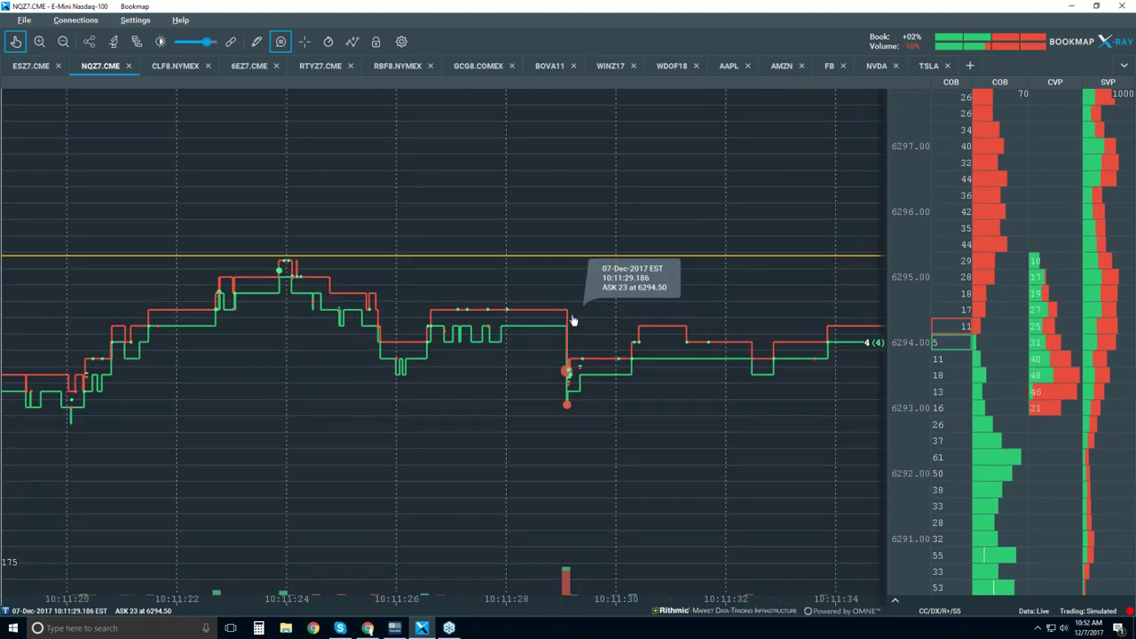
{"action": "scroll", "coordinate": [573, 321], "scroll_direction": "down", "scroll_amount": 2}
{"action": "scroll", "coordinate": [572, 320], "scroll_direction": "down", "scroll_amount": 2}
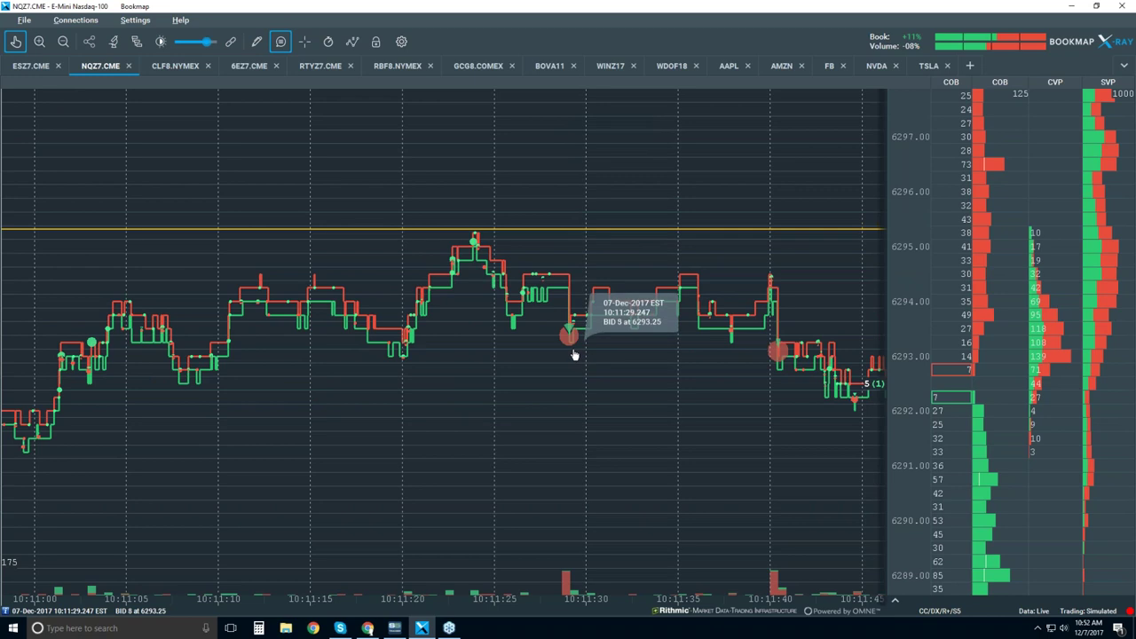
{"action": "scroll", "coordinate": [569, 238], "scroll_direction": "down", "scroll_amount": 1}
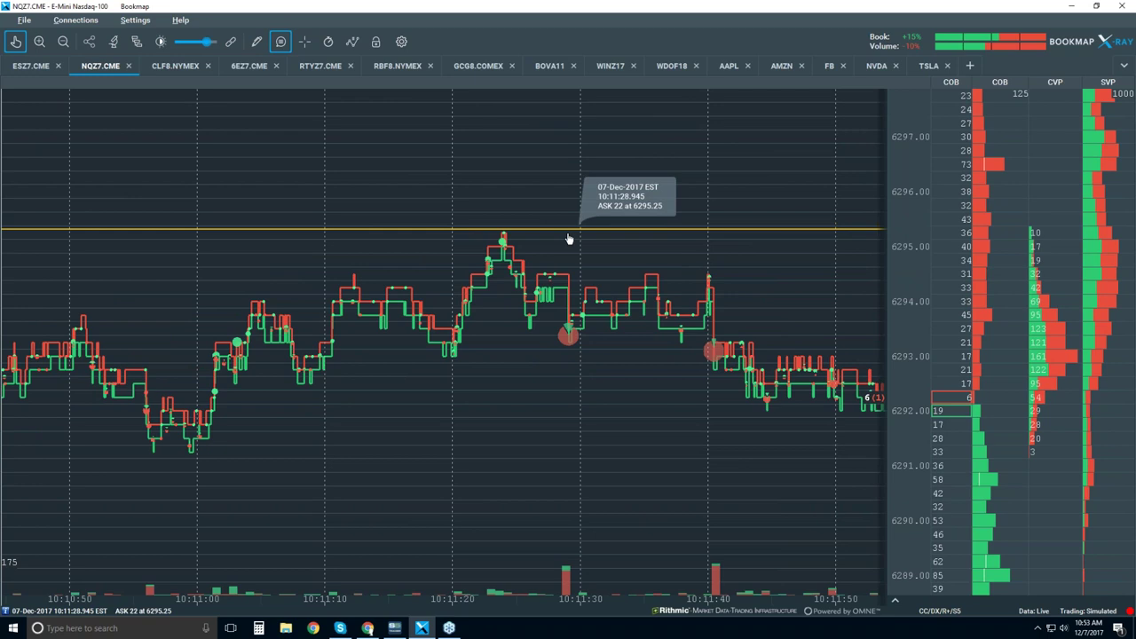
{"action": "scroll", "coordinate": [569, 239], "scroll_direction": "down", "scroll_amount": 2}
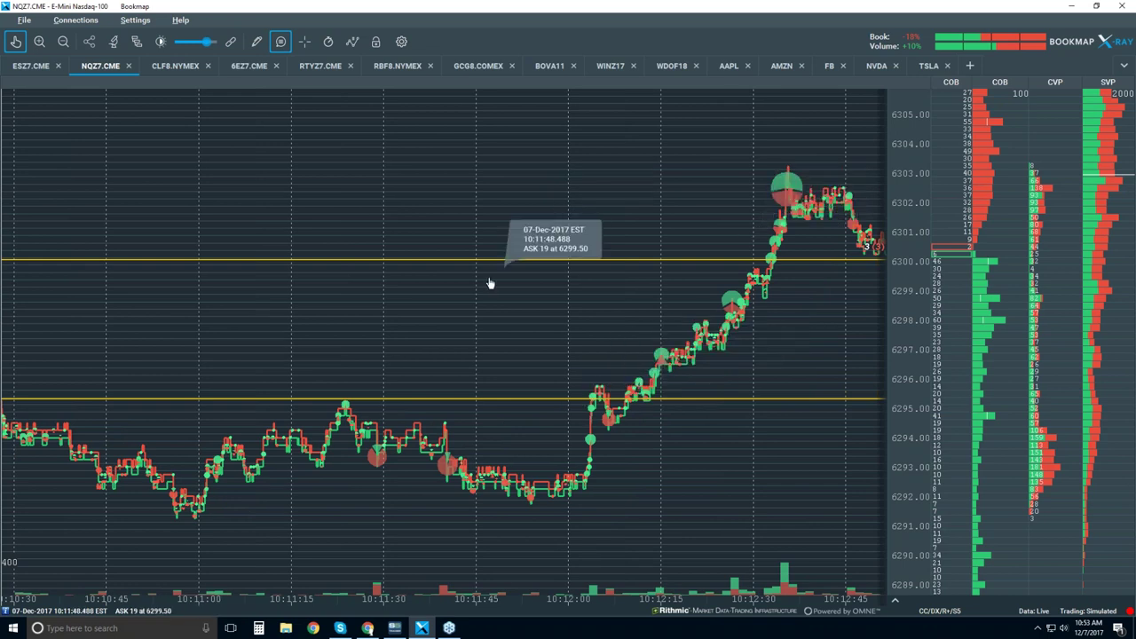
- Clear the drawn horizontal lines from the NQZ7 chart and turn off the data tooltip
{"action": "left_click", "coordinate": [39, 41]}
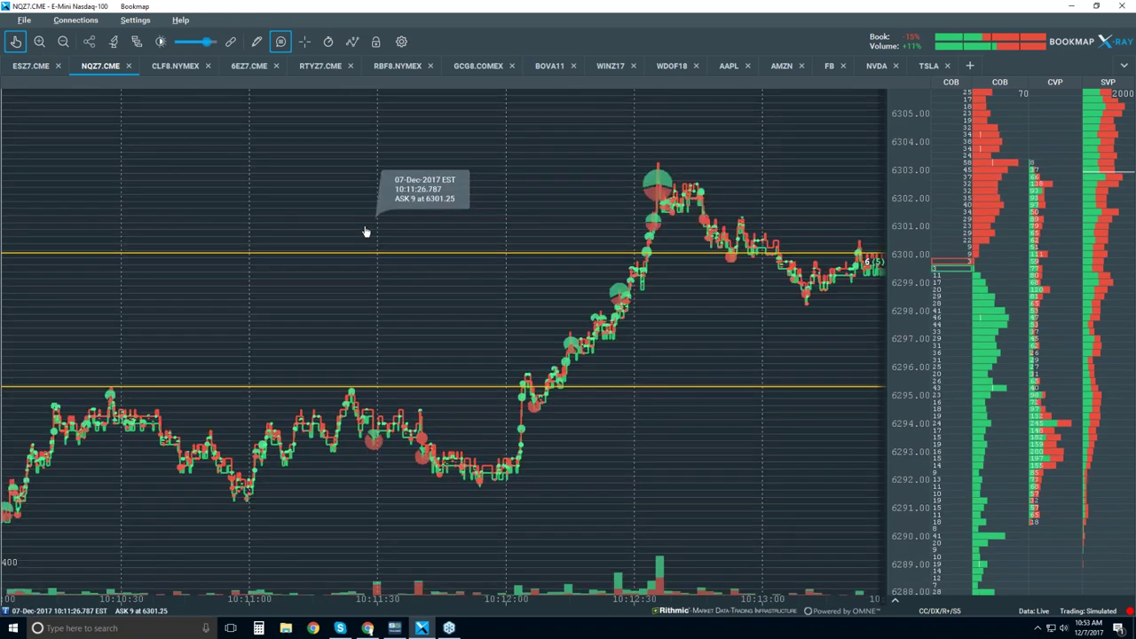
{"action": "scroll", "coordinate": [363, 232], "scroll_direction": "down", "scroll_amount": 2}
{"action": "scroll", "coordinate": [170, 106], "scroll_direction": "down", "scroll_amount": 2}
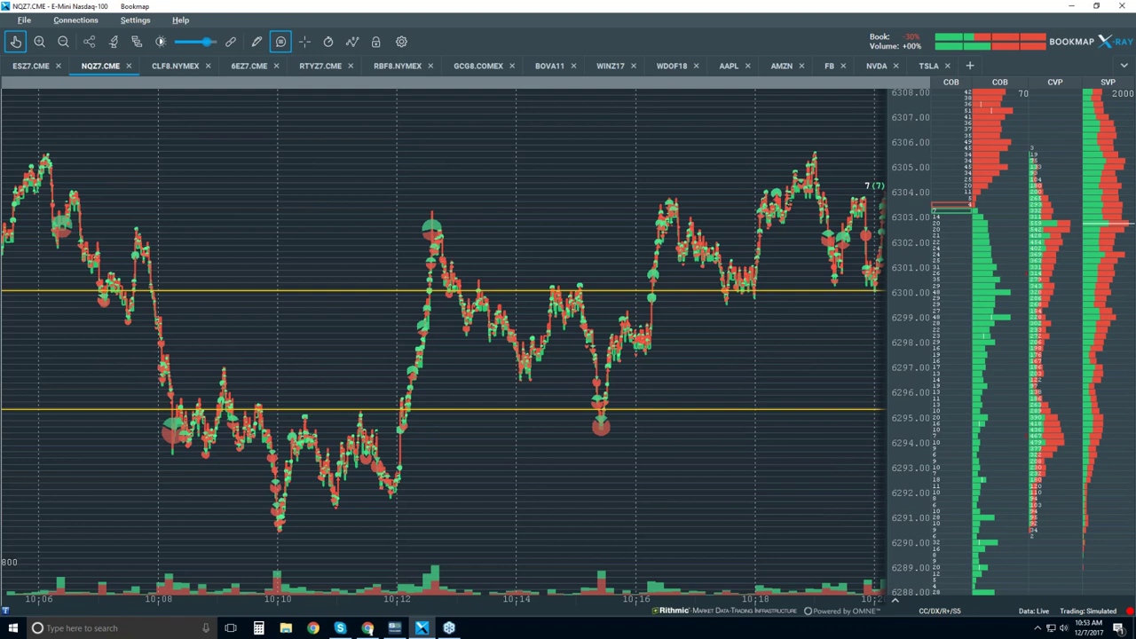
{"action": "left_click", "coordinate": [255, 45]}
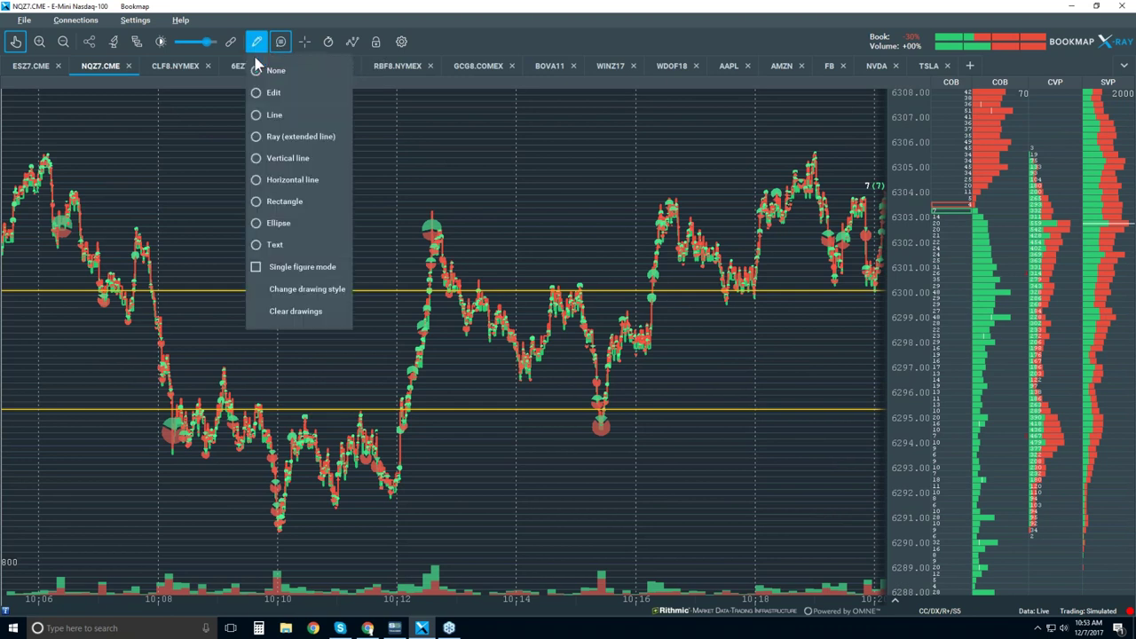
{"action": "left_click", "coordinate": [310, 313]}
{"action": "left_click", "coordinate": [630, 366]}
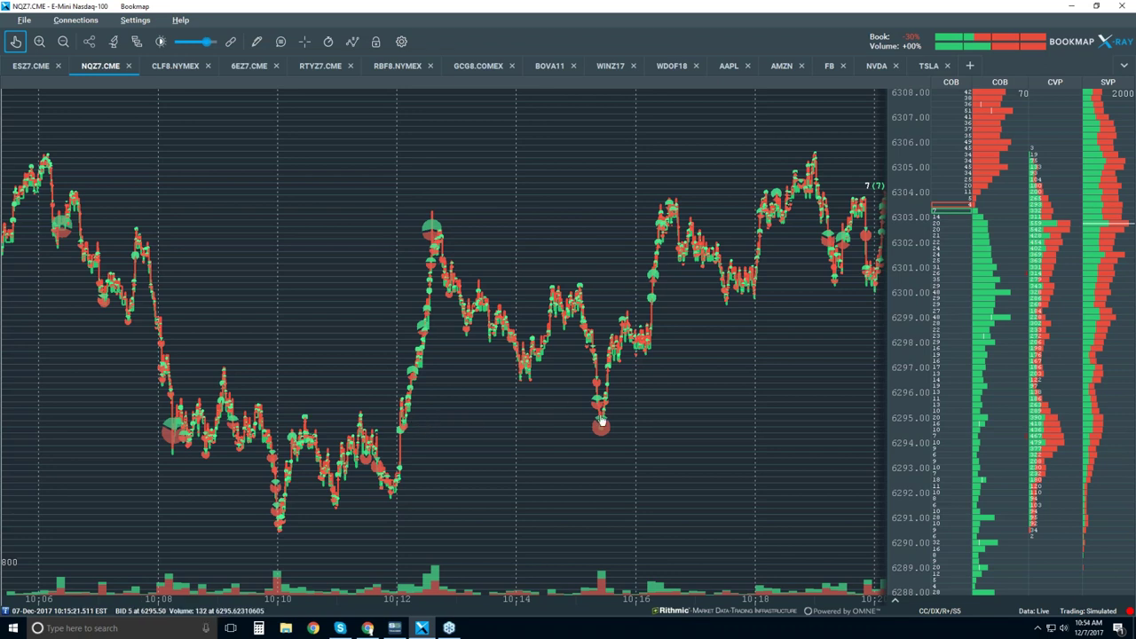
- Examine the volume dot near 10:15:25 at wider time scales and return the chart to the live price
{"action": "scroll", "coordinate": [560, 231], "scroll_direction": "down", "scroll_amount": 2}
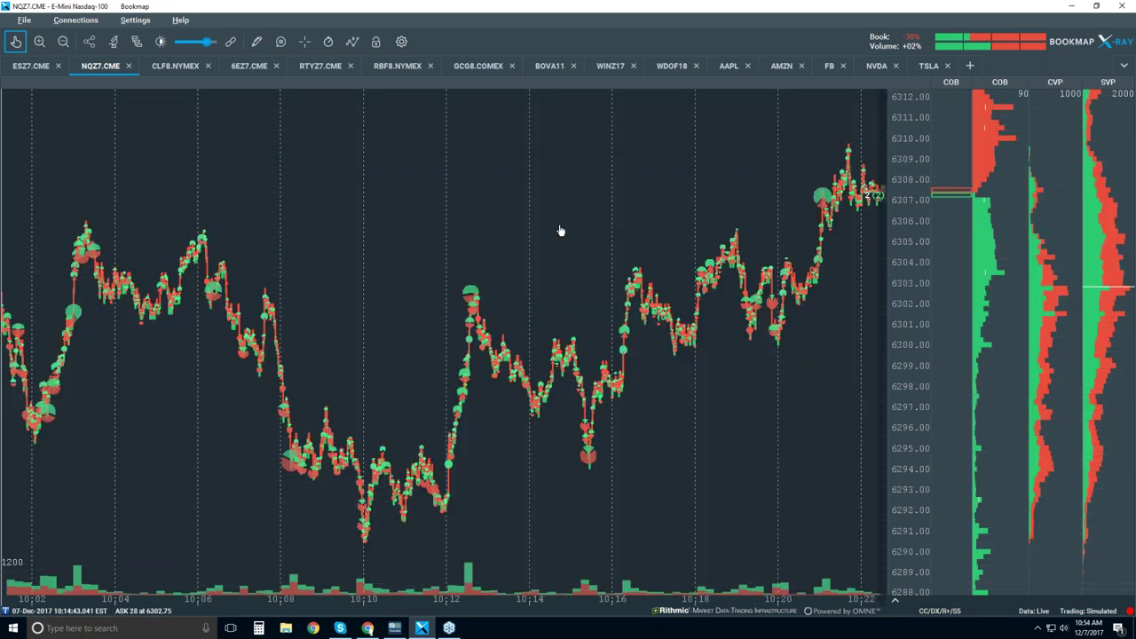
{"action": "scroll", "coordinate": [548, 284], "scroll_direction": "down", "scroll_amount": 1}
{"action": "scroll", "coordinate": [491, 388], "scroll_direction": "down", "scroll_amount": 1}
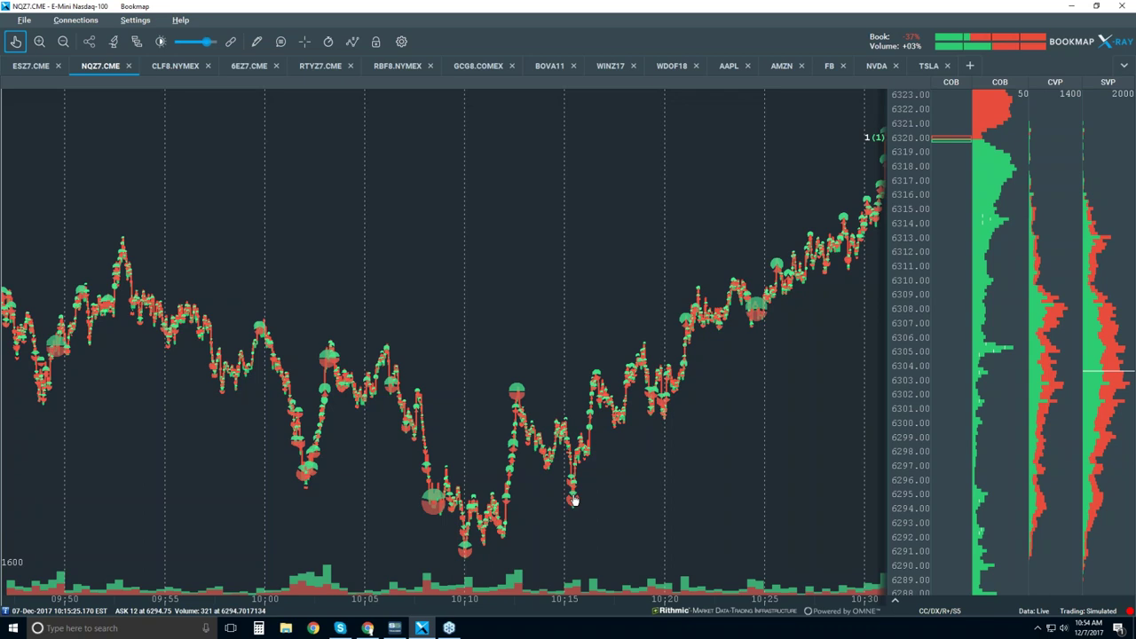
{"action": "left_click", "coordinate": [15, 43]}
{"action": "key", "text": "Escape"}
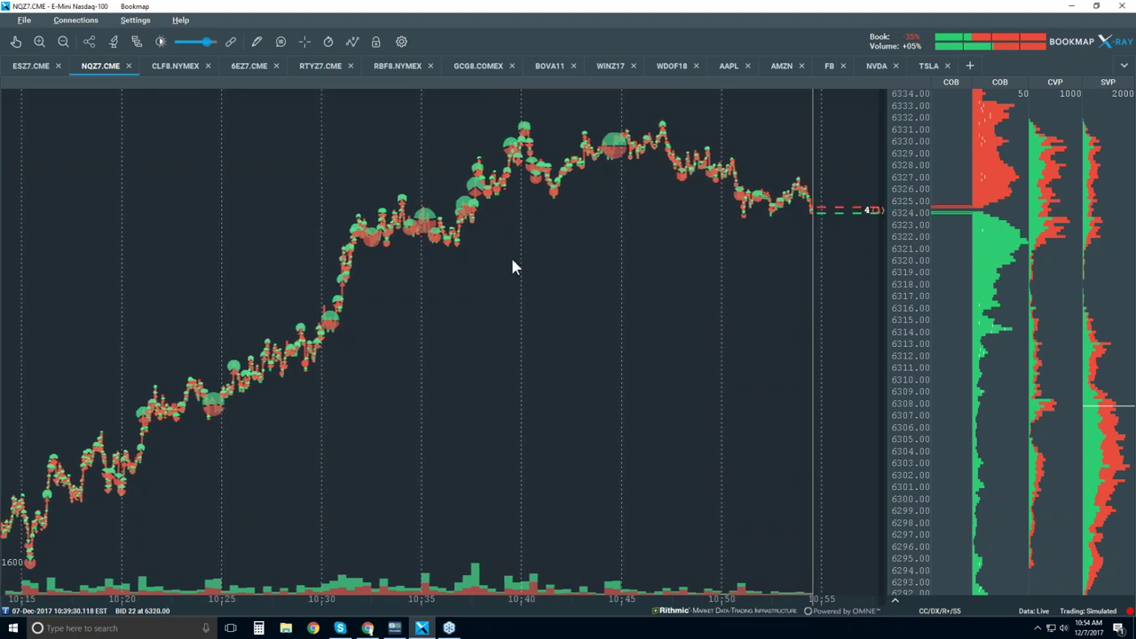
{"action": "scroll", "coordinate": [768, 165], "scroll_direction": "up", "scroll_amount": 5}
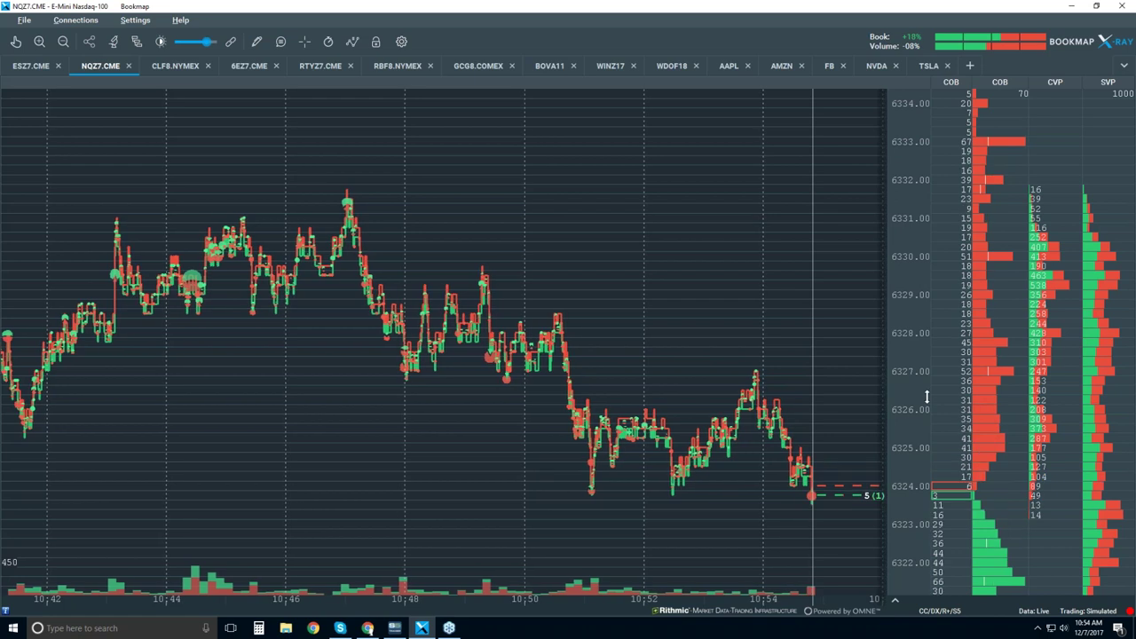
- Show the Last price line, and hide Best Bid/Ask and Last price to leave only the volume dots along the price path
{"action": "left_click", "coordinate": [355, 46]}
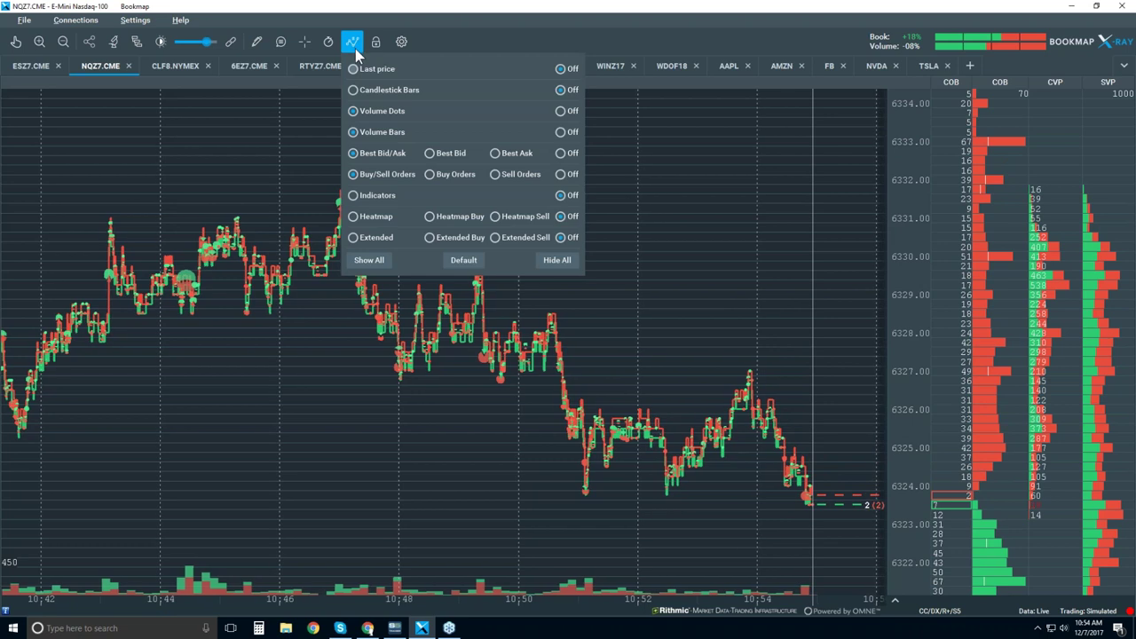
{"action": "left_click", "coordinate": [373, 111]}
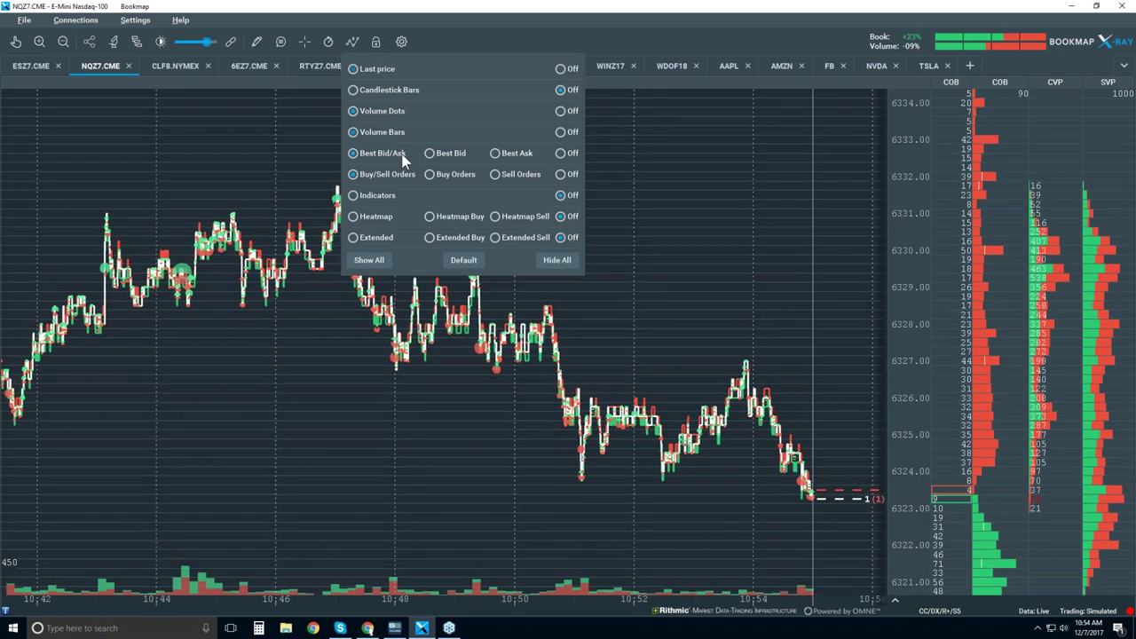
{"action": "left_click", "coordinate": [561, 154]}
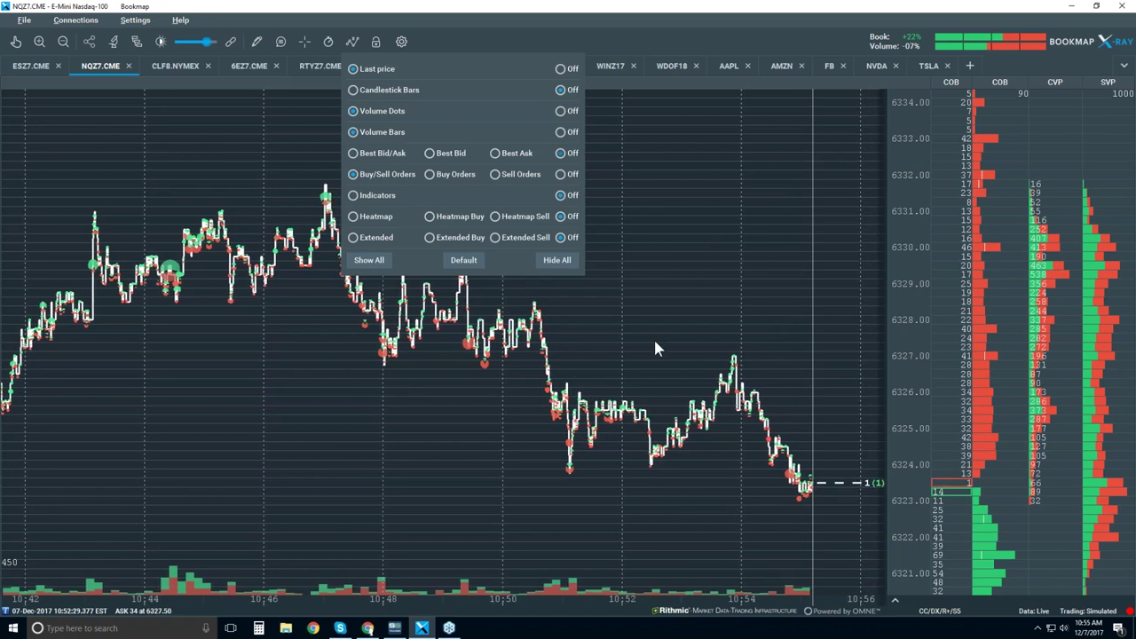
{"action": "left_click", "coordinate": [562, 69]}
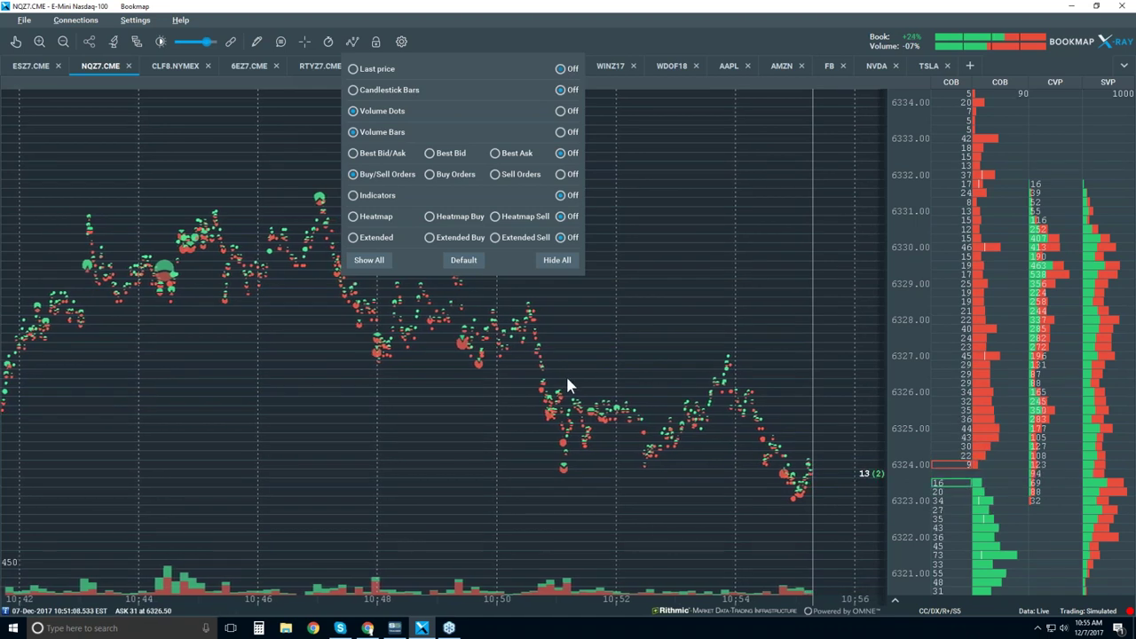
- Restore the Best Bid/Ask lines and keep the Last price line switched off
{"action": "left_click", "coordinate": [375, 69]}
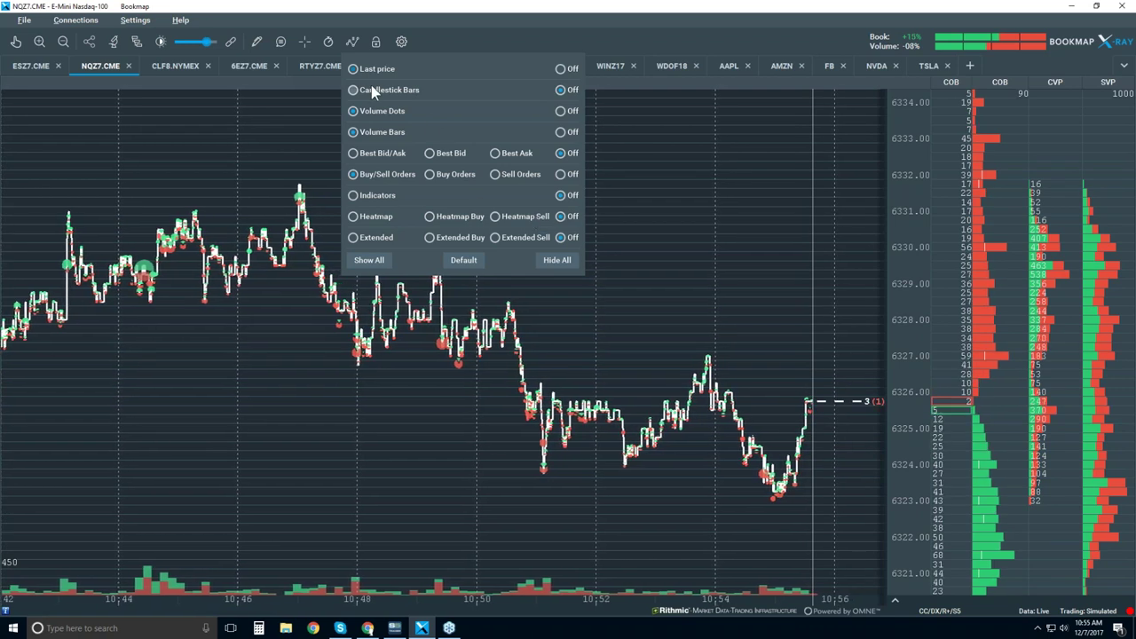
{"action": "left_click", "coordinate": [560, 70]}
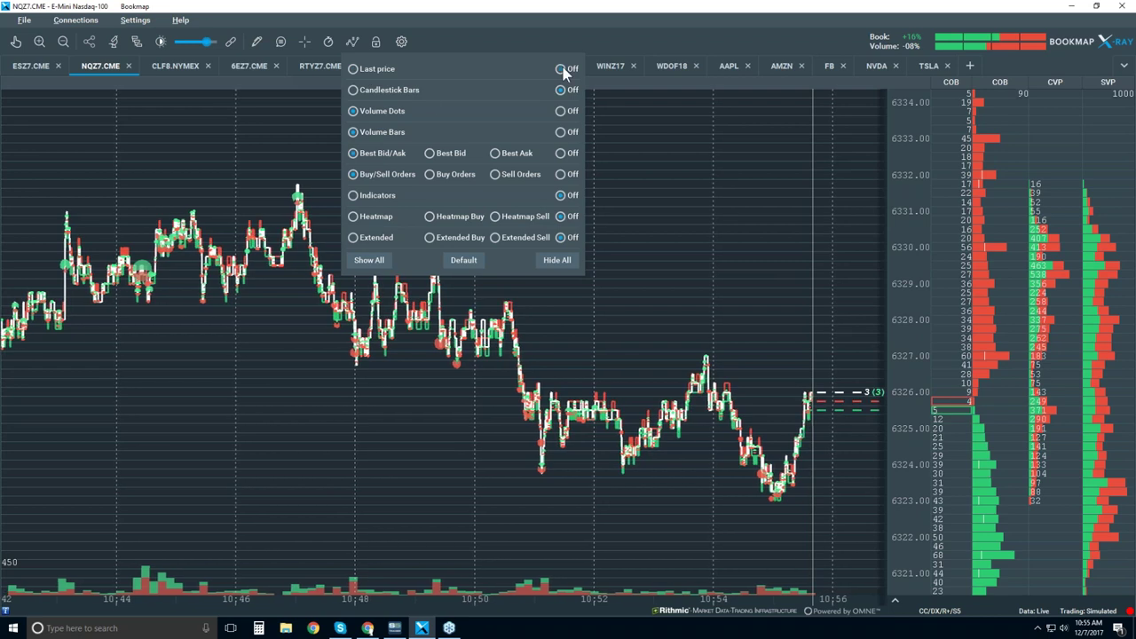
{"action": "left_click", "coordinate": [687, 252]}
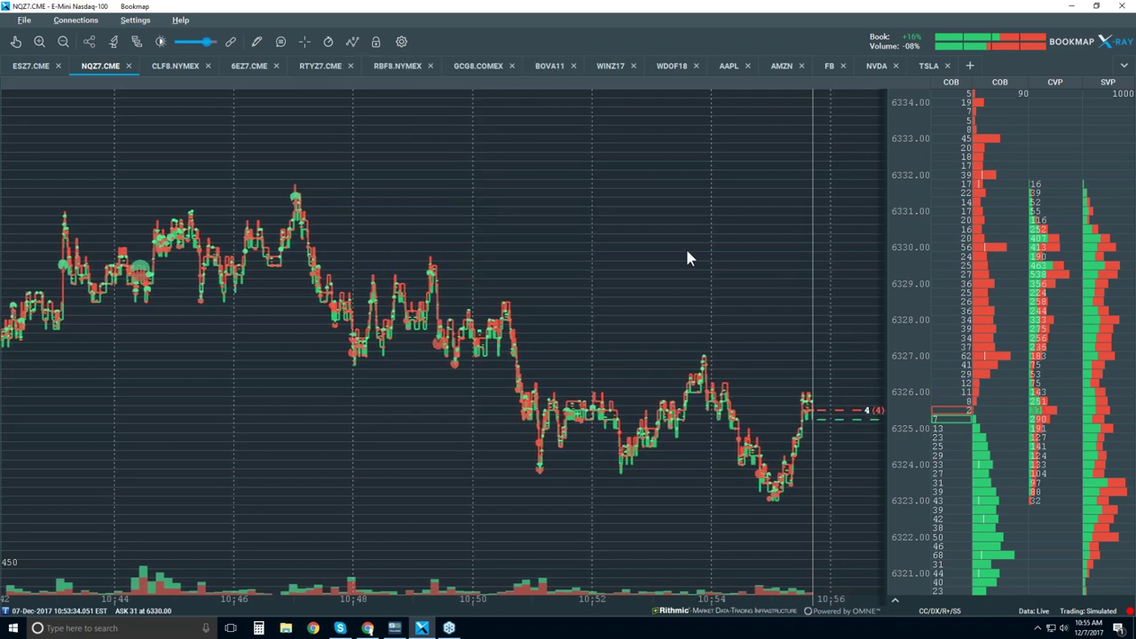
- Bring up the Bookmap YouTube channel in the browser and return to the NQZ7 chart in Bookmap
{"action": "scroll", "coordinate": [703, 277], "scroll_direction": "down", "scroll_amount": 3}
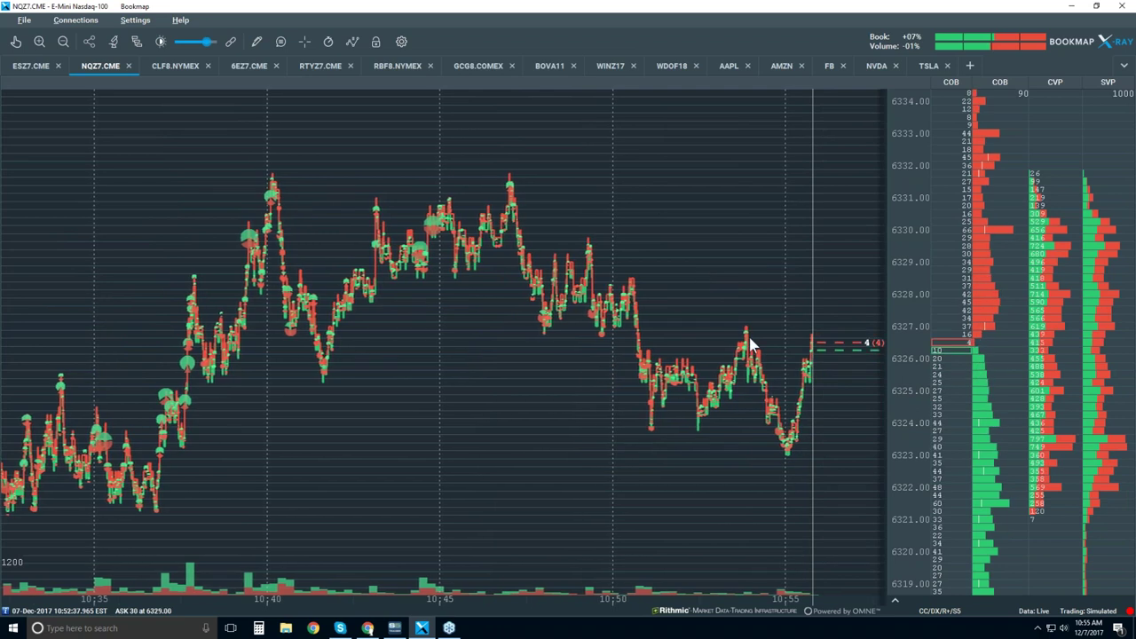
{"action": "scroll", "coordinate": [748, 258], "scroll_direction": "up", "scroll_amount": 1}
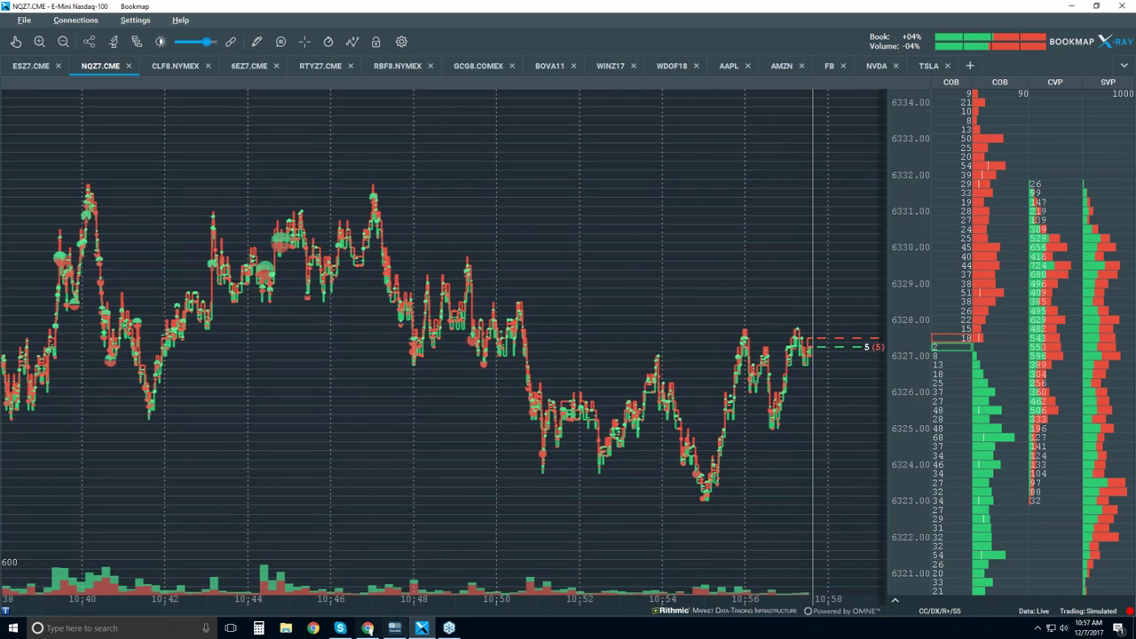
{"action": "left_click", "coordinate": [369, 629]}
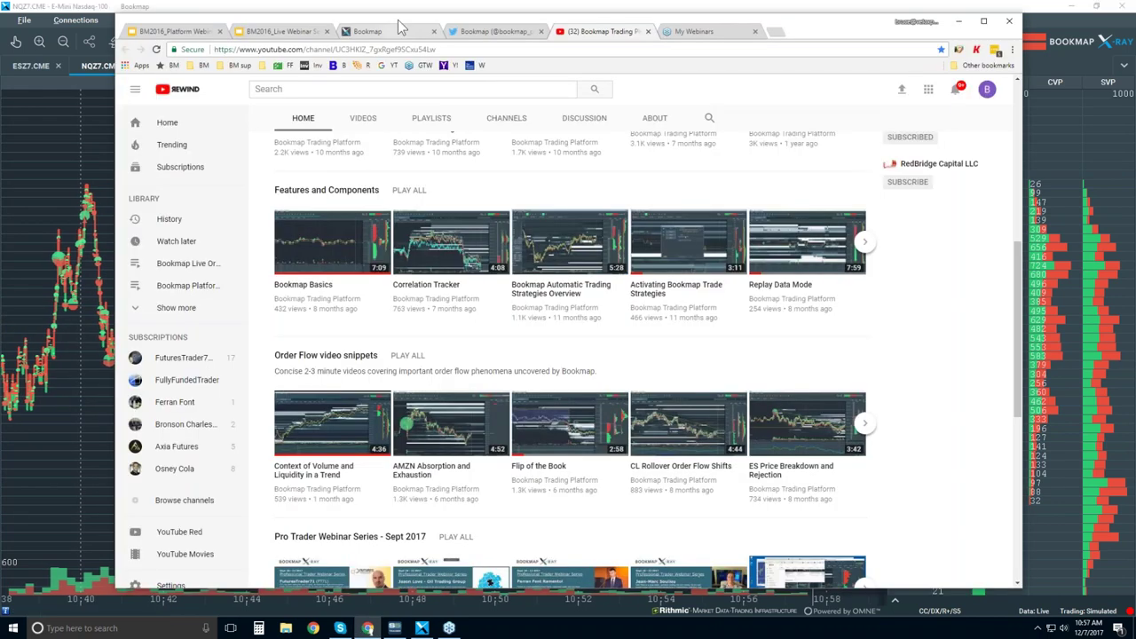
{"action": "key", "text": "alt+Tab"}
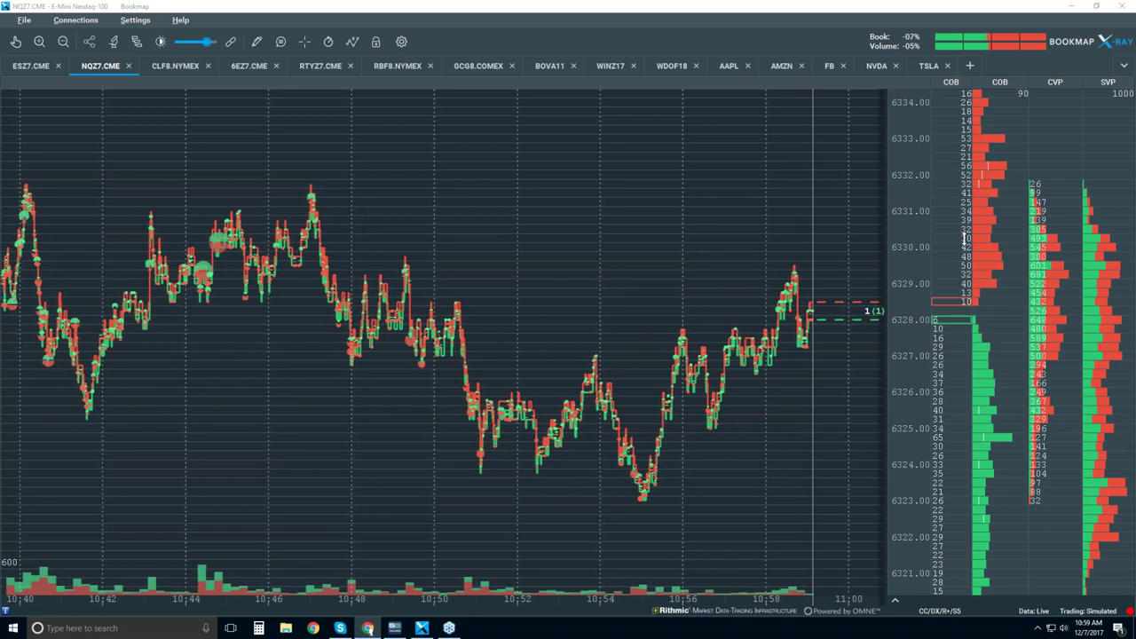
- Review the color settings available for the chart elements and the heatmap, and close them unchanged
{"action": "left_click", "coordinate": [134, 22]}
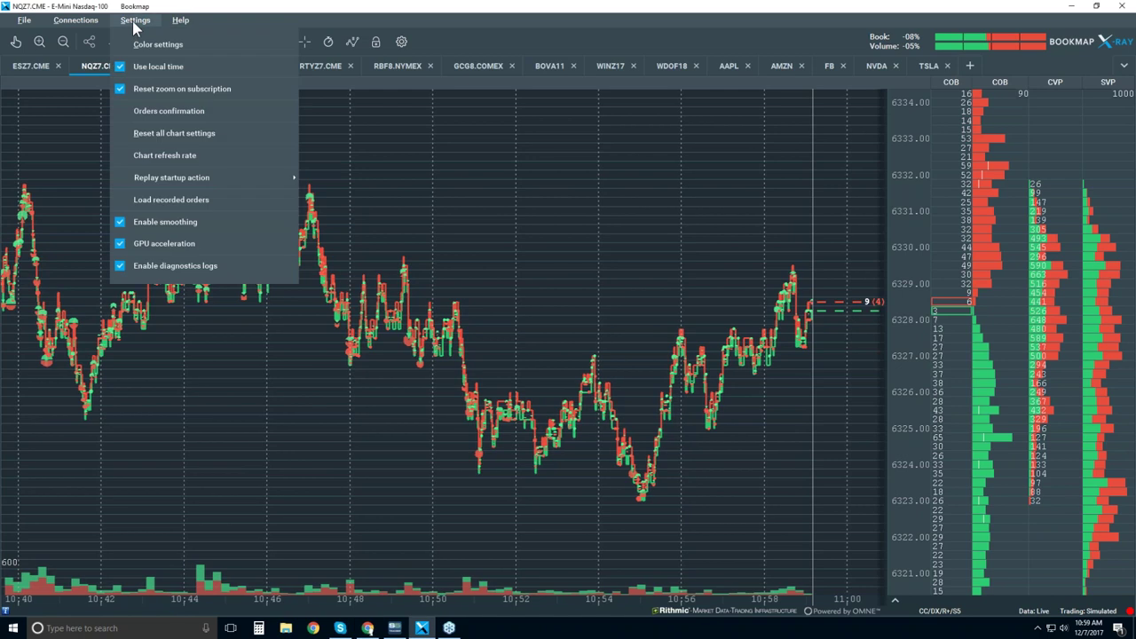
{"action": "left_click", "coordinate": [153, 44]}
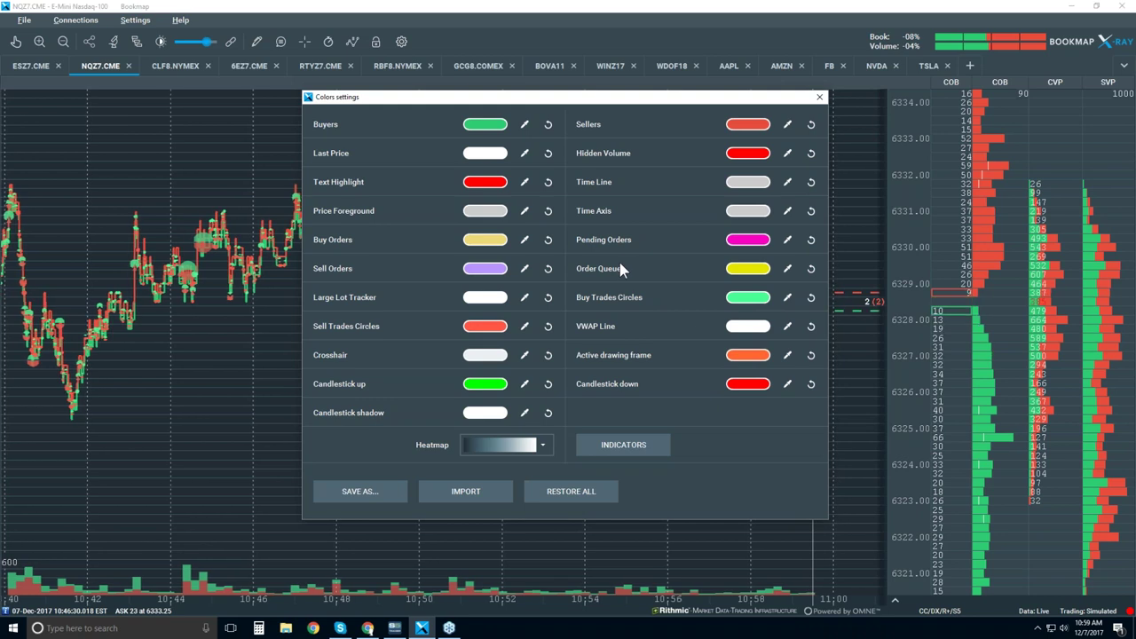
{"action": "left_click", "coordinate": [819, 97]}
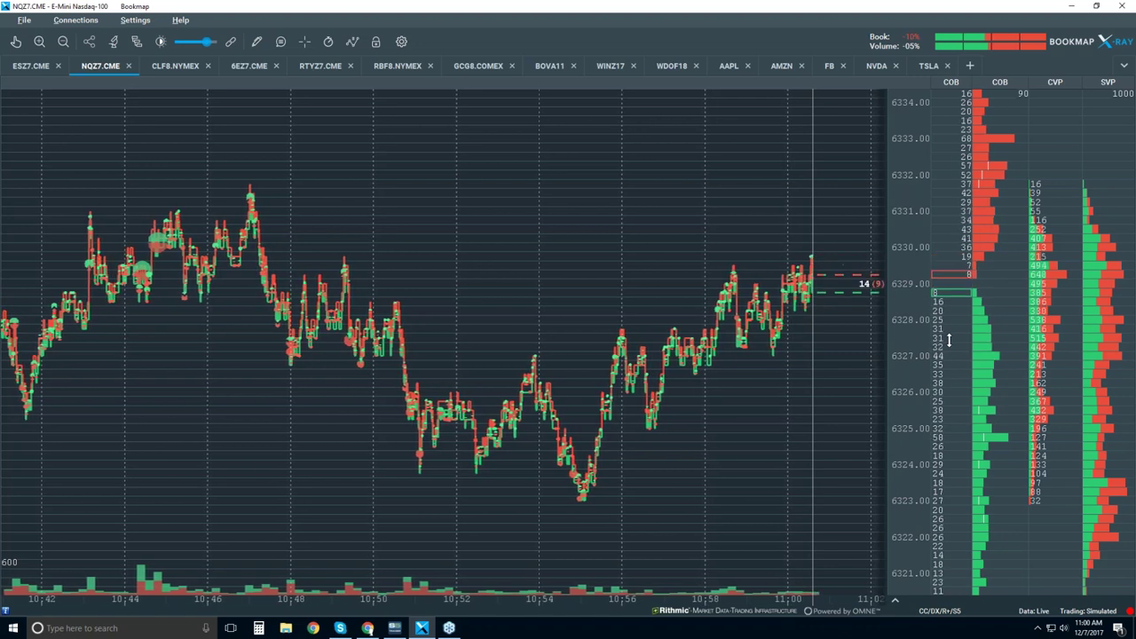
- Turn on the Indicators and Heatmap layers and show the NQZ7 price action from before 09:30 up to the live price
{"action": "left_click", "coordinate": [351, 42]}
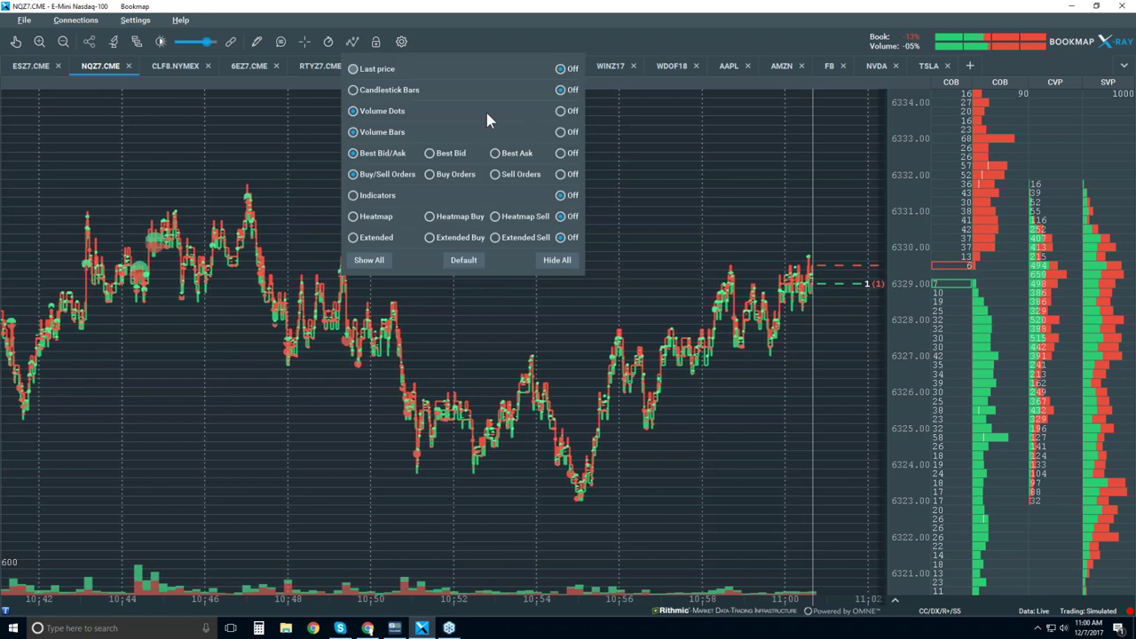
{"action": "left_click", "coordinate": [377, 195]}
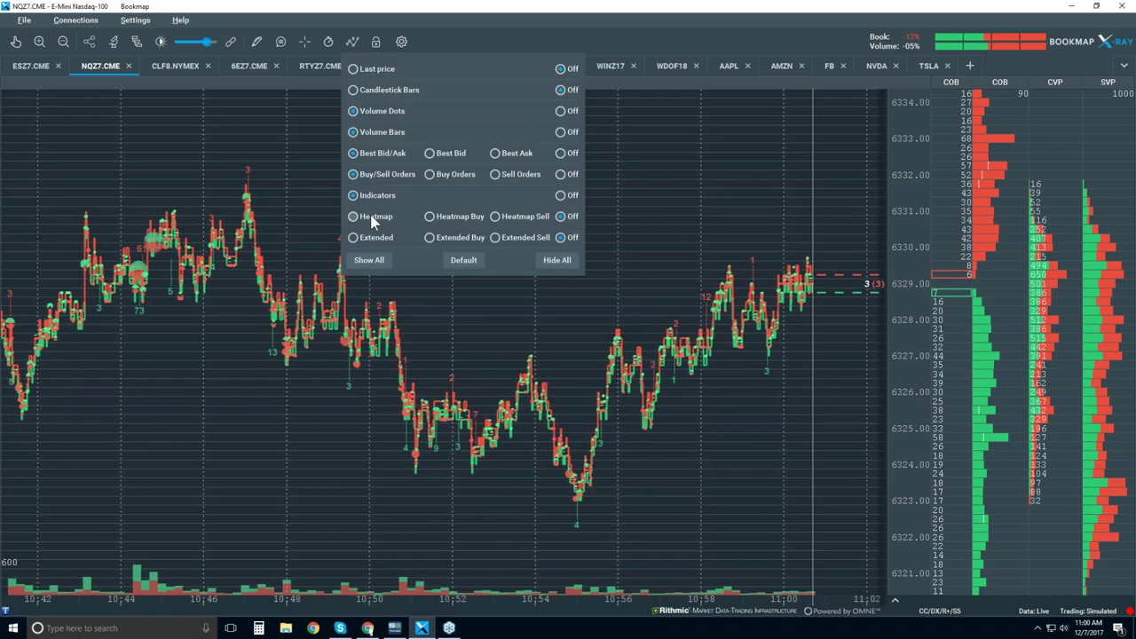
{"action": "left_click", "coordinate": [372, 219]}
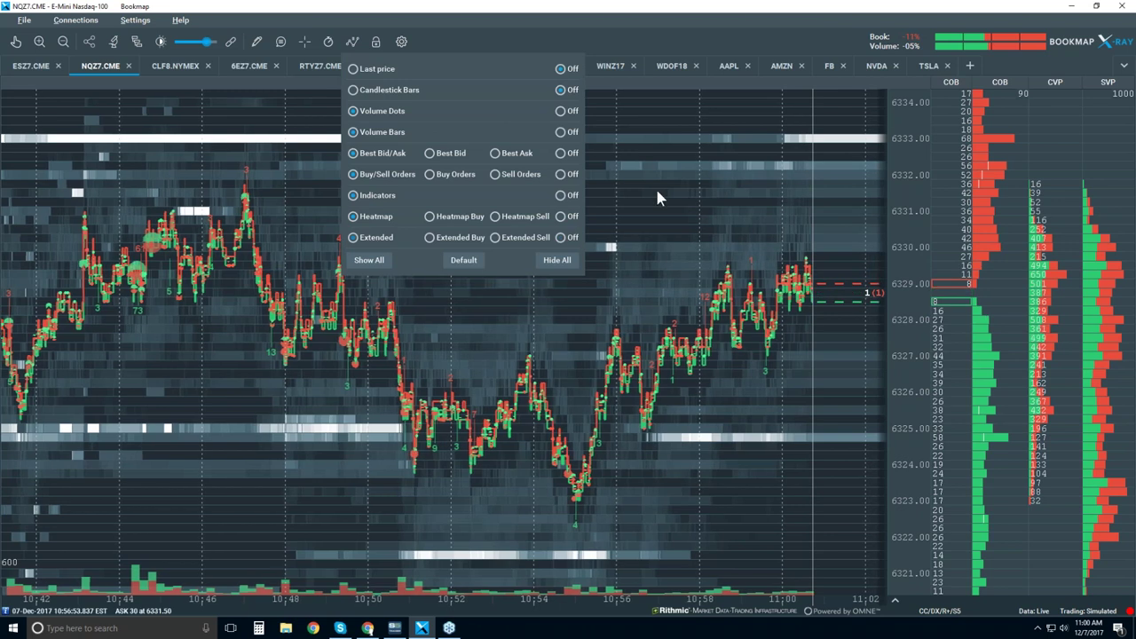
{"action": "left_click", "coordinate": [692, 189]}
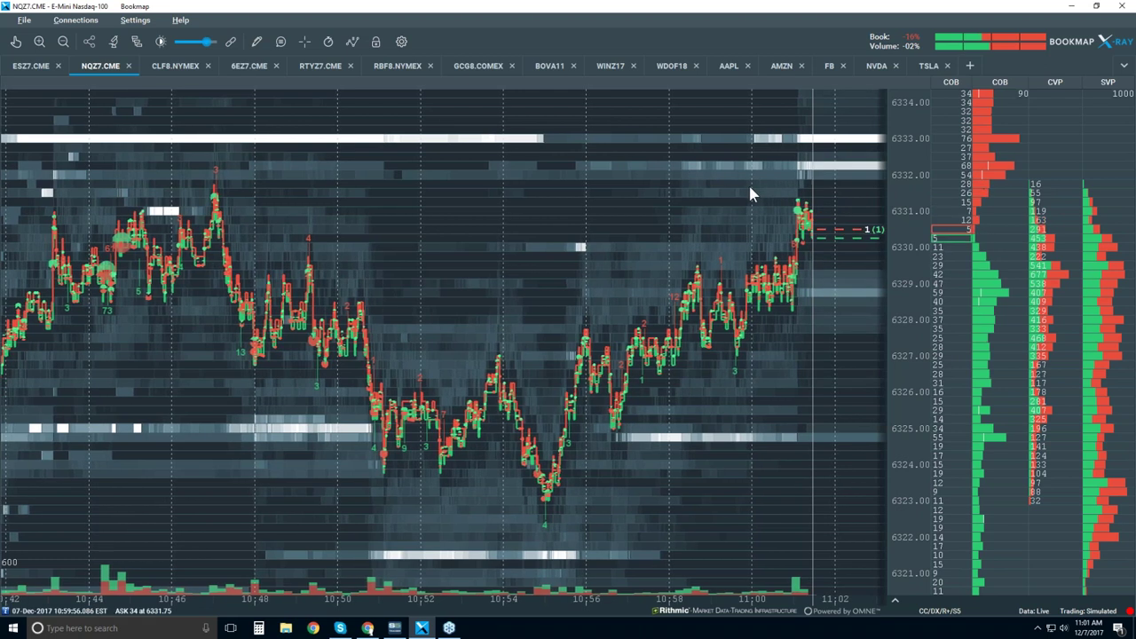
{"action": "scroll", "coordinate": [748, 183], "scroll_direction": "down", "scroll_amount": 4}
{"action": "scroll", "coordinate": [750, 189], "scroll_direction": "down", "scroll_amount": 4}
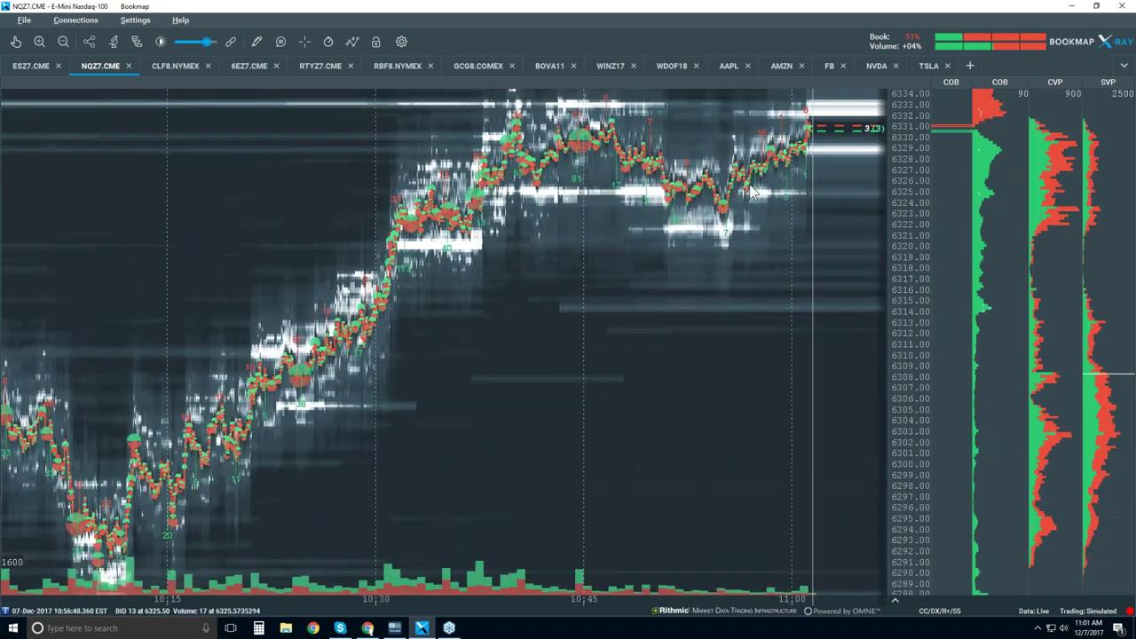
{"action": "scroll", "coordinate": [753, 183], "scroll_direction": "down", "scroll_amount": 4}
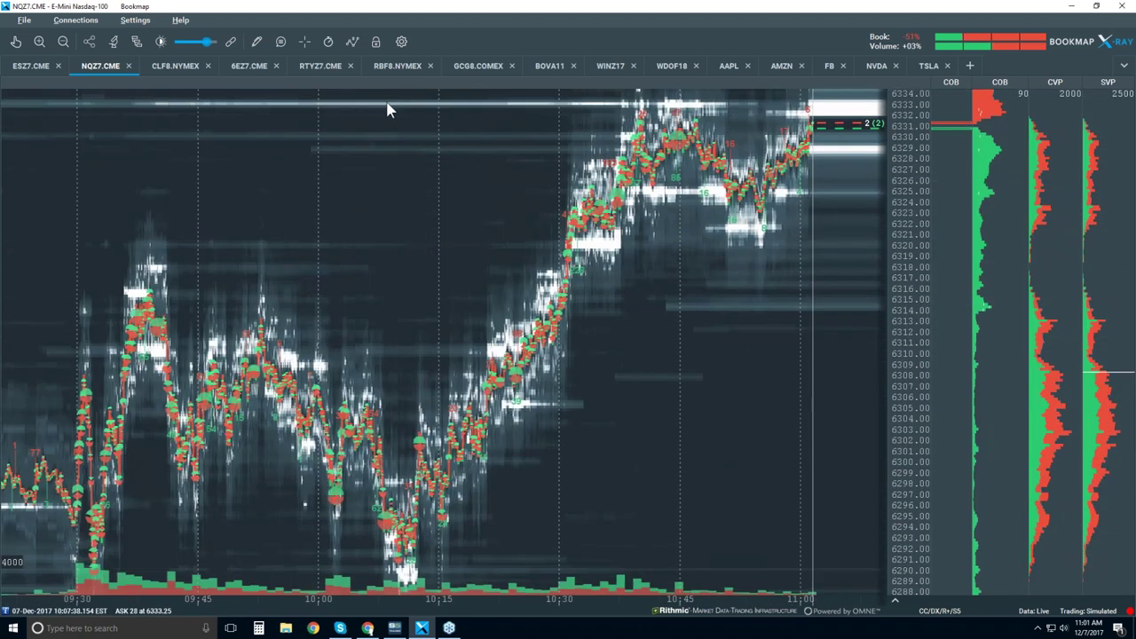